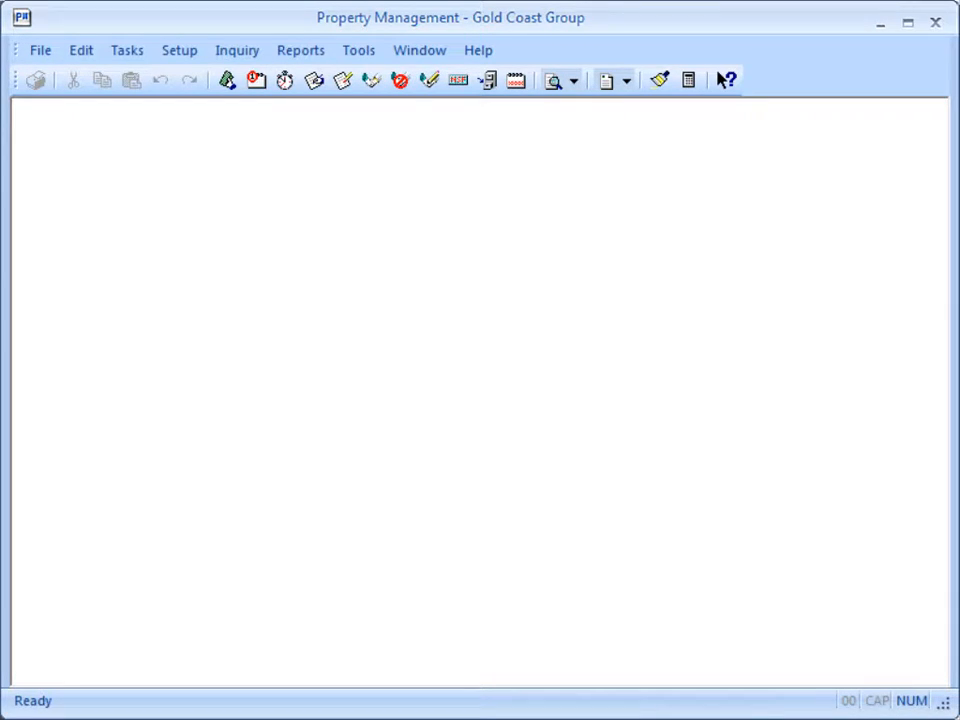
# Open the Lease Deposits reconciliation report and set its date range from 1/01/2017 to 12/31/2017
pyautogui.click(301, 58)
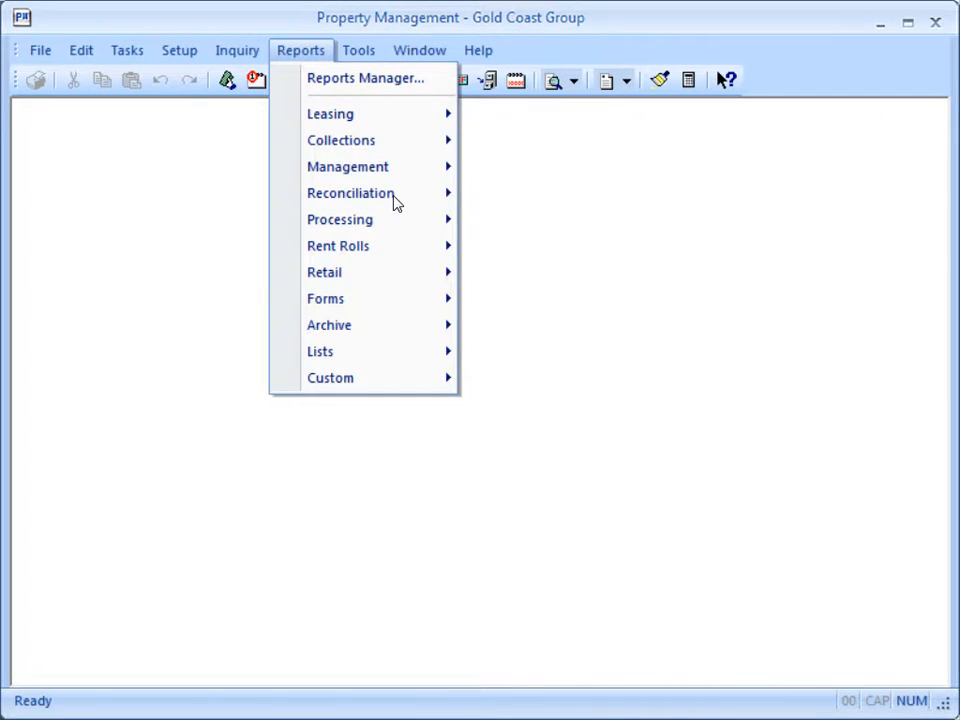
pyautogui.moveTo(396, 203)
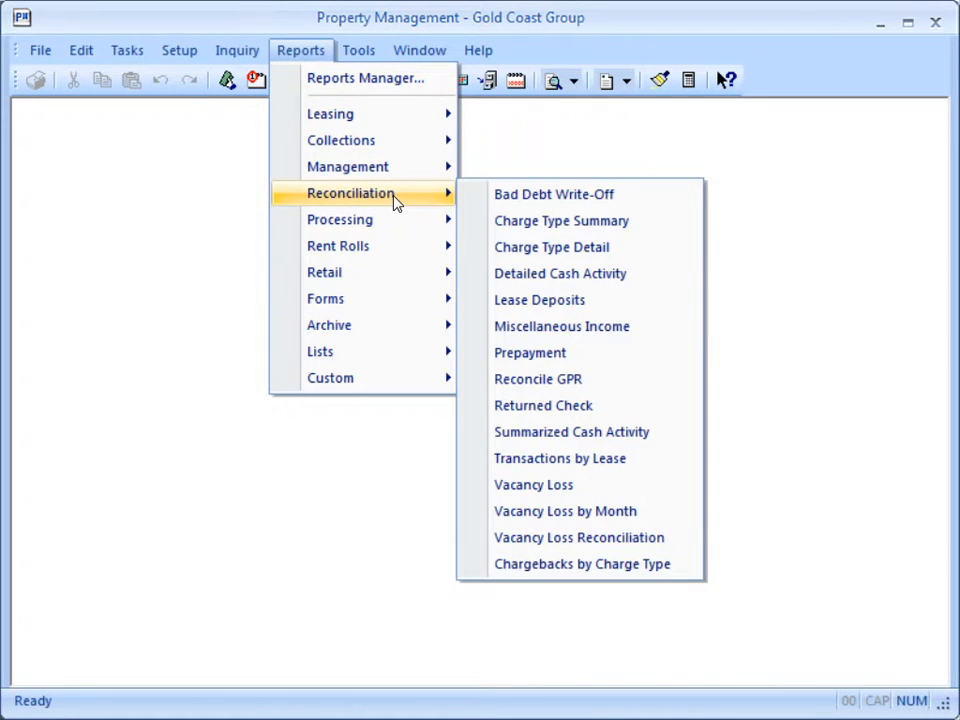
pyautogui.click(488, 308)
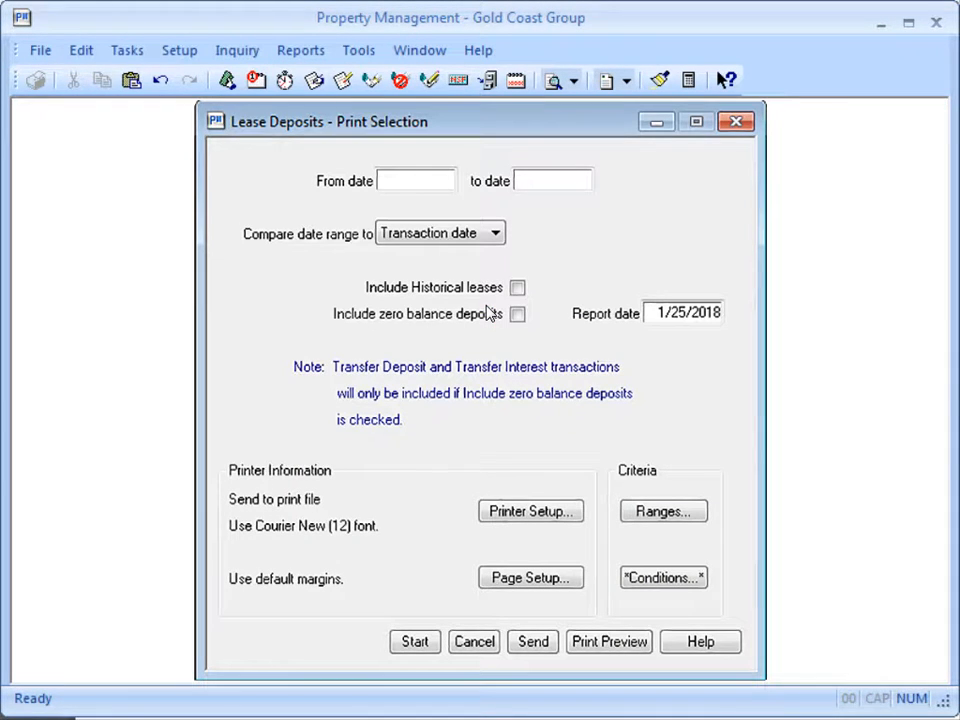
pyautogui.click(378, 181)
pyautogui.write('1/01/2017')
pyautogui.press('Tab')
pyautogui.write('12/312017')
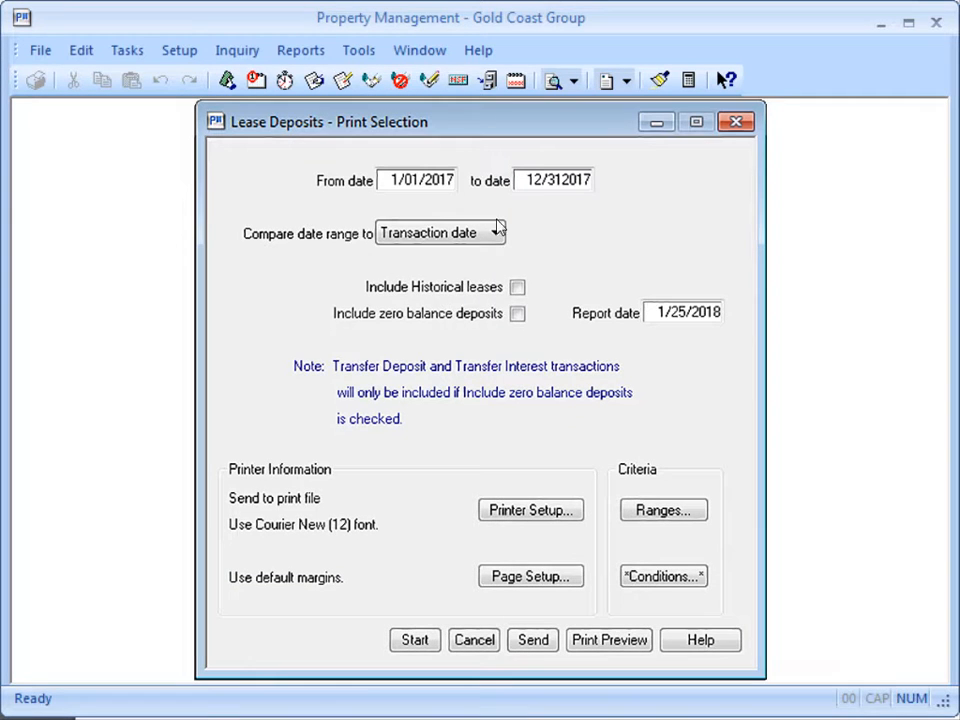
# Include historical leases and zero balance deposits, and run the Lease Deposits report to review its transactions
pyautogui.click(517, 288)
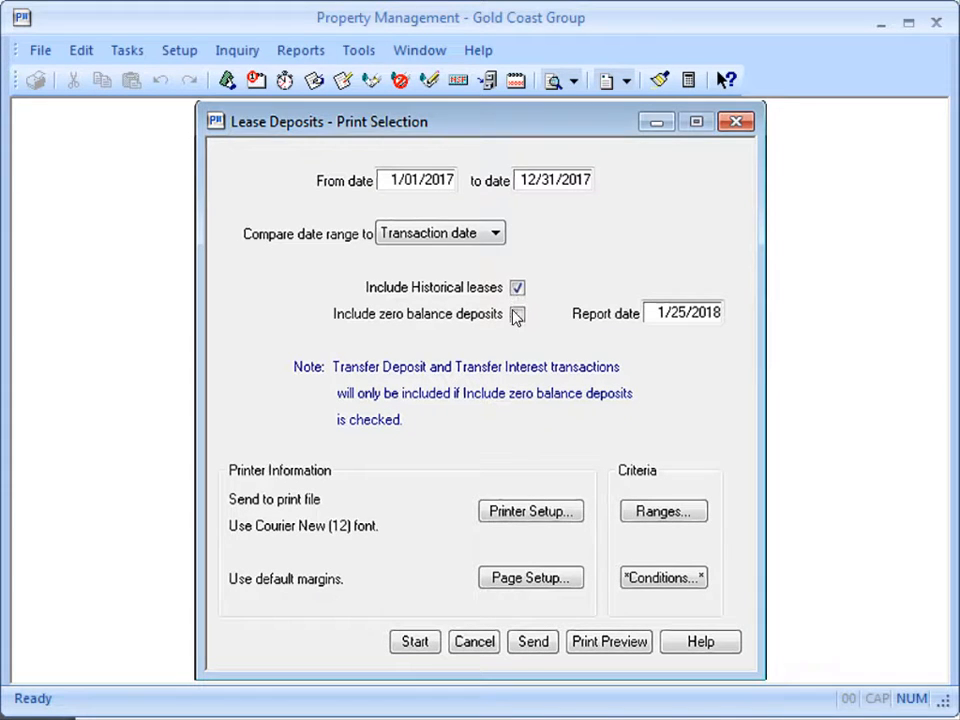
pyautogui.click(516, 315)
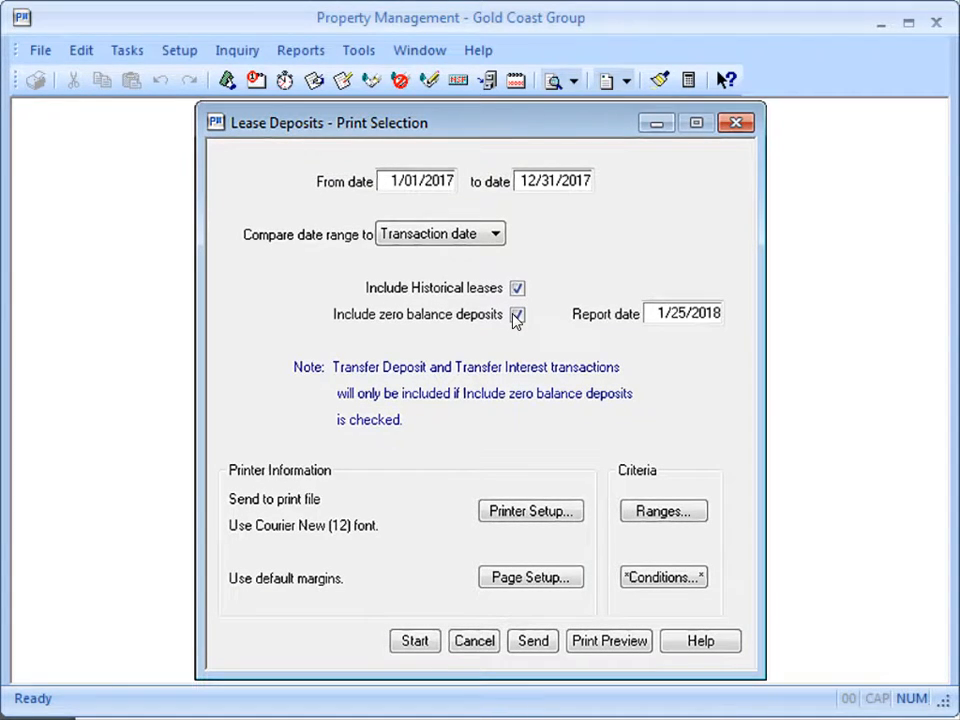
pyautogui.click(431, 642)
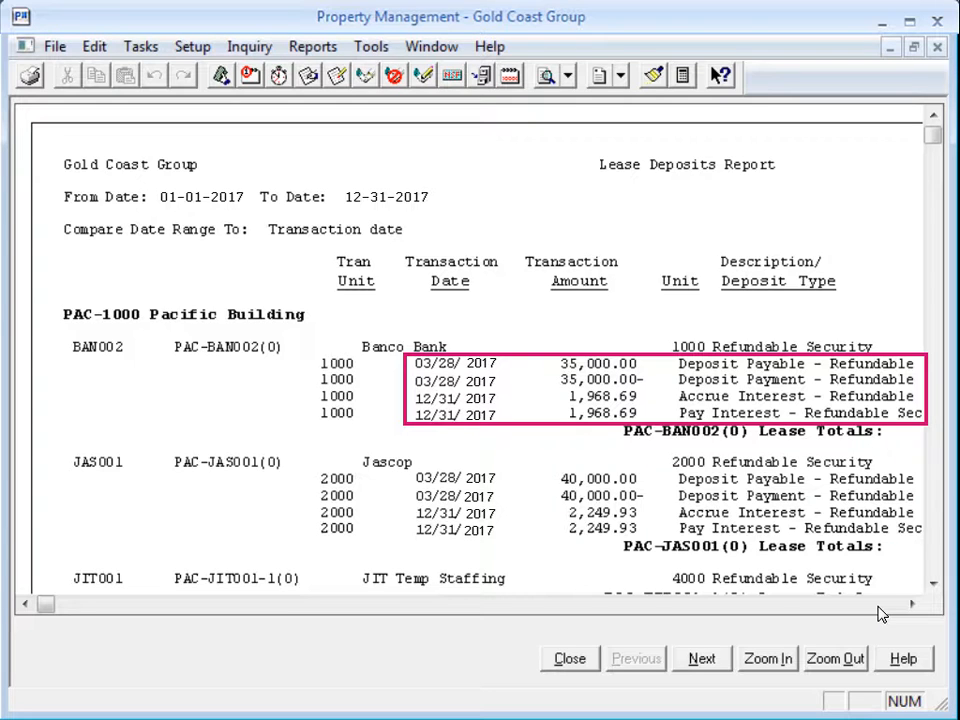
pyautogui.click(879, 605)
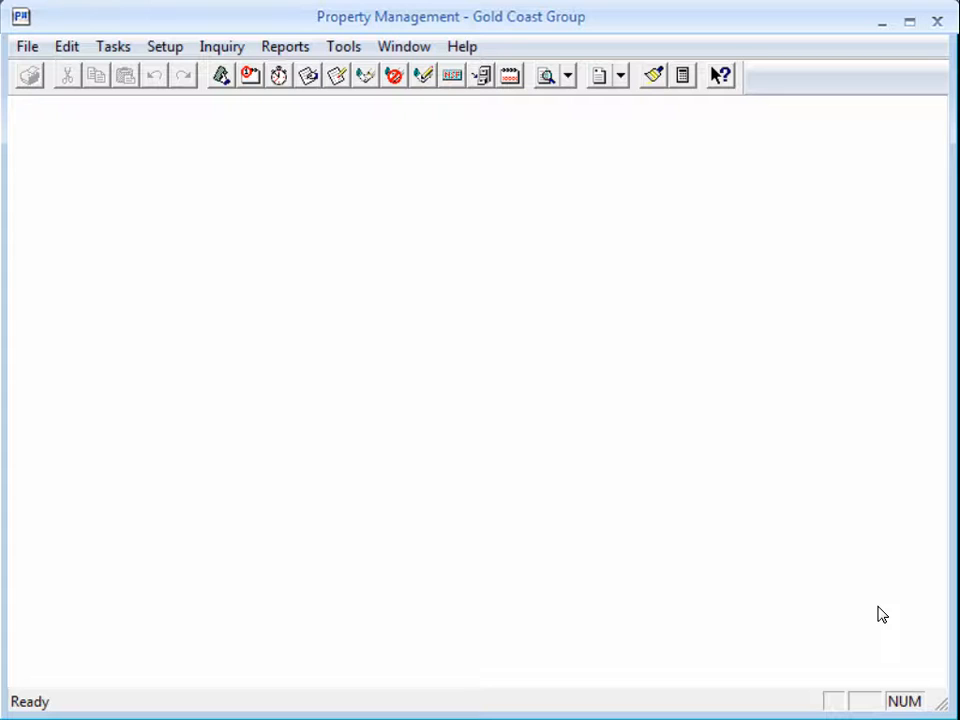
# Enable auditing of setup activity and printing of audit activity in the general program options
pyautogui.click(343, 47)
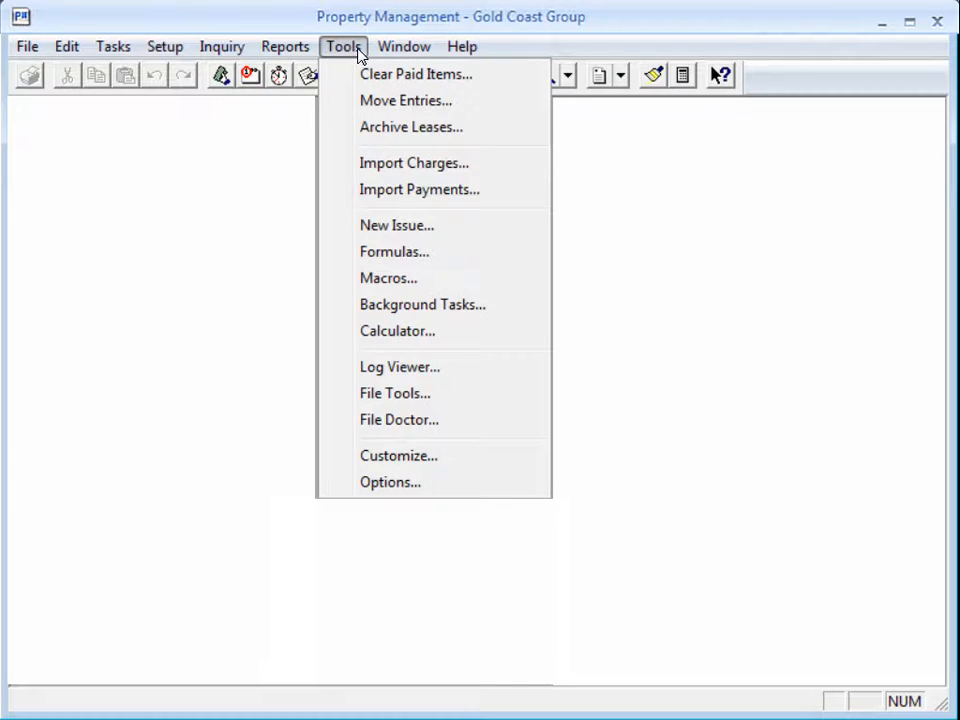
pyautogui.click(338, 490)
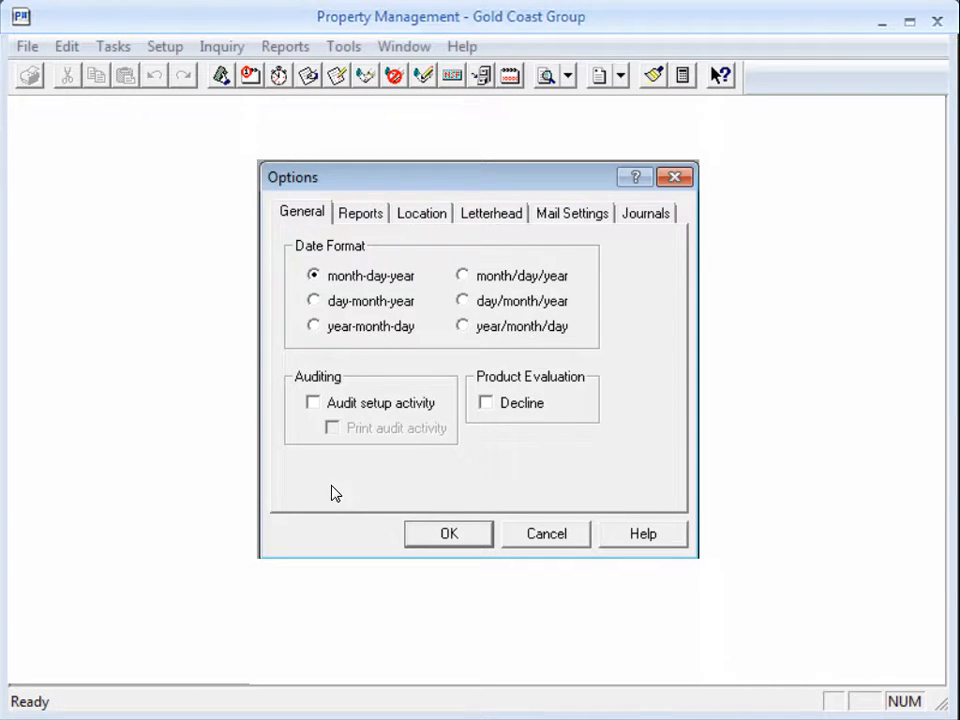
pyautogui.click(316, 403)
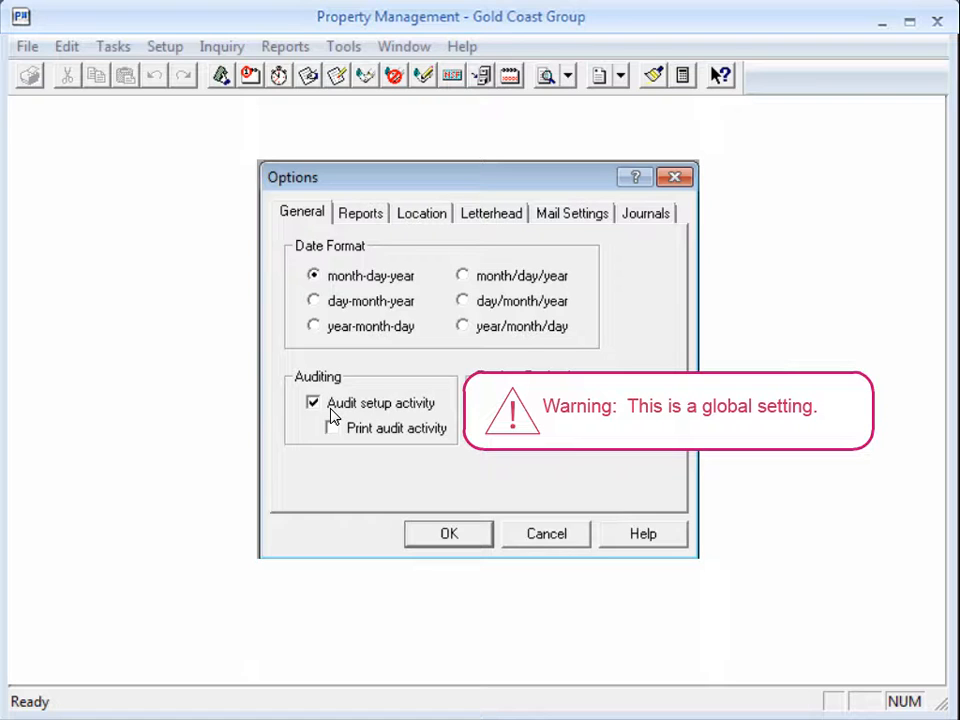
pyautogui.click(332, 420)
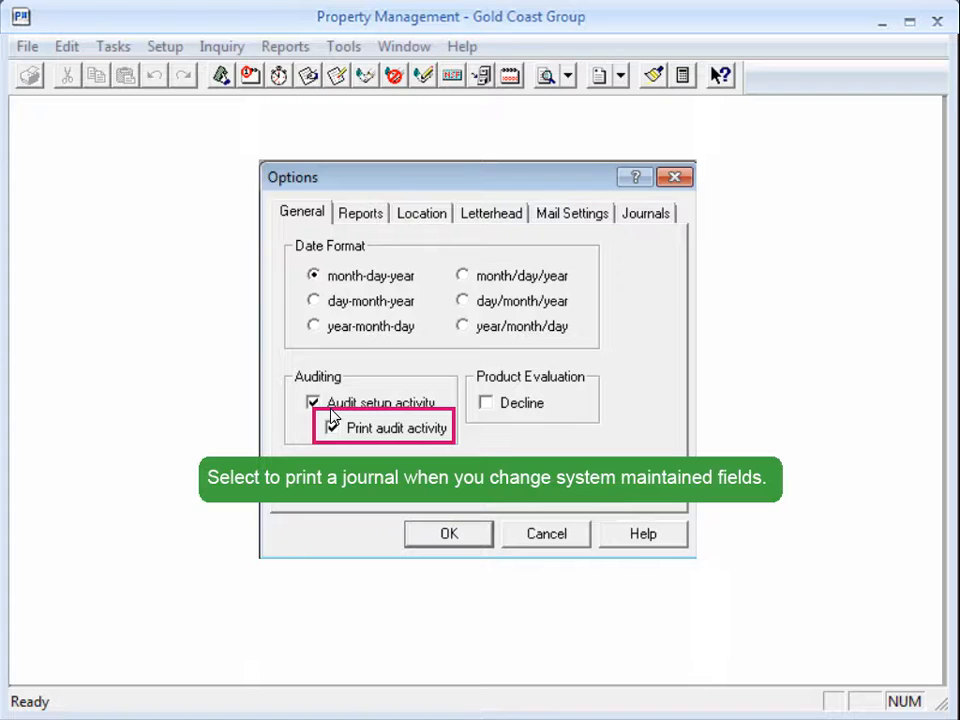
pyautogui.click(441, 534)
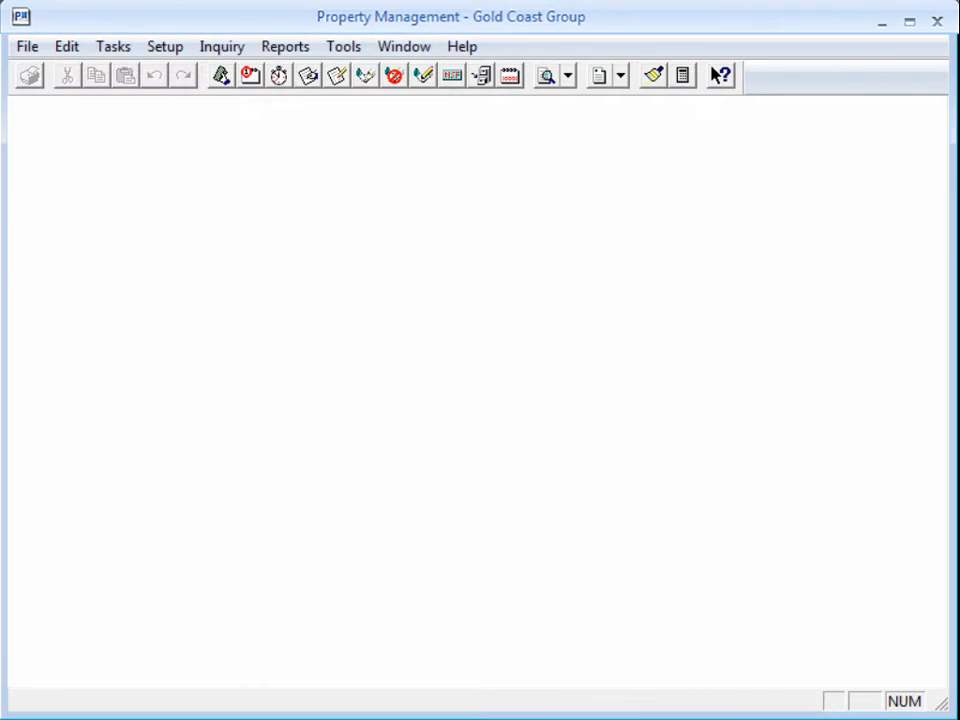
# Start the Change Lease task with its audit report and bring up lease PAC-BAN002(0)
pyautogui.click(99, 52)
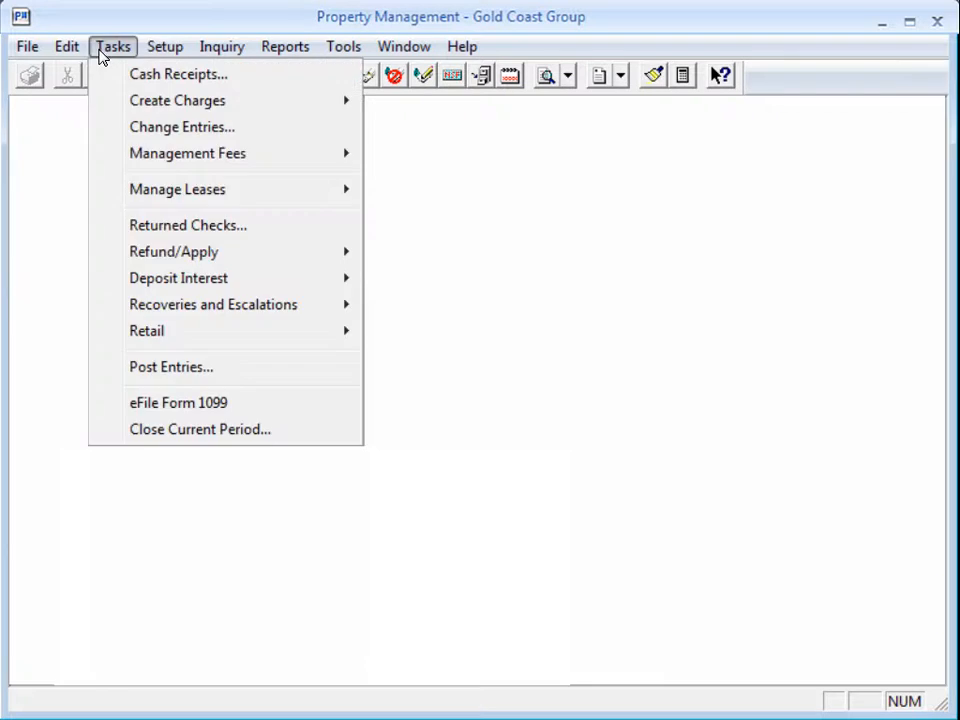
pyautogui.moveTo(118, 197)
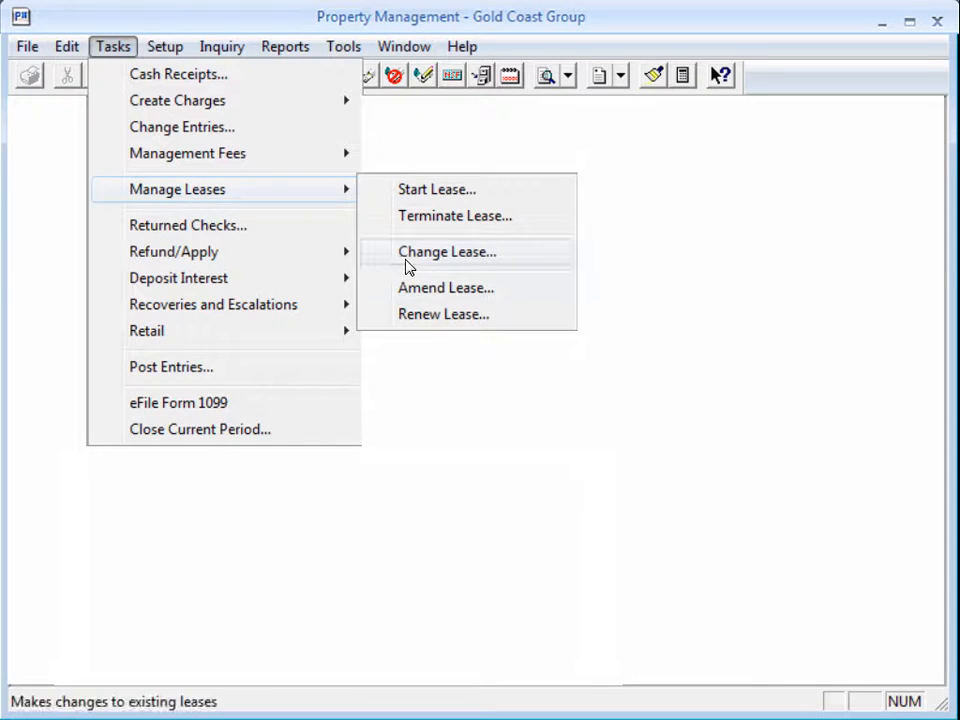
pyautogui.press('Return')
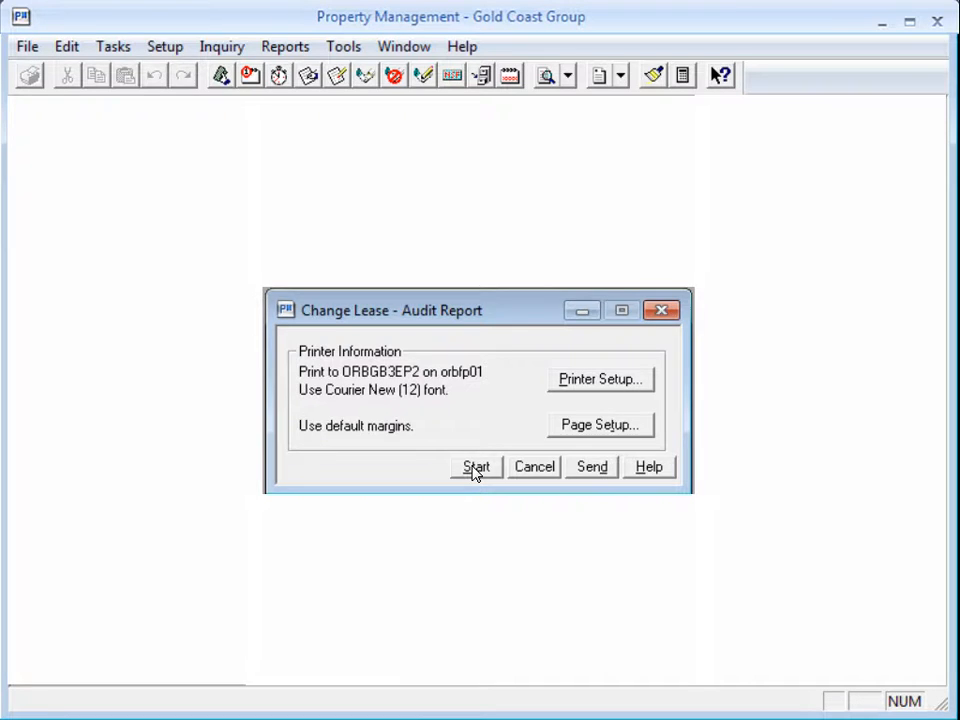
pyautogui.click(474, 467)
pyautogui.write('PAC-BAN002(0')
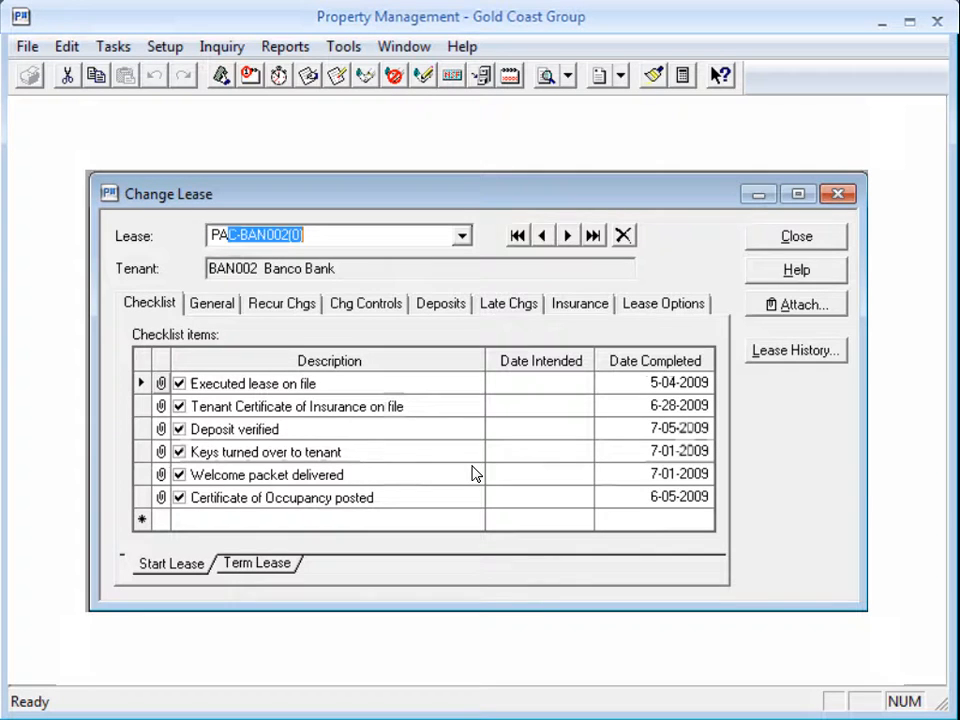
# Examine the lease's deposit interest balance and interest paid year-to-date and last year, and close the lease
pyautogui.click(447, 306)
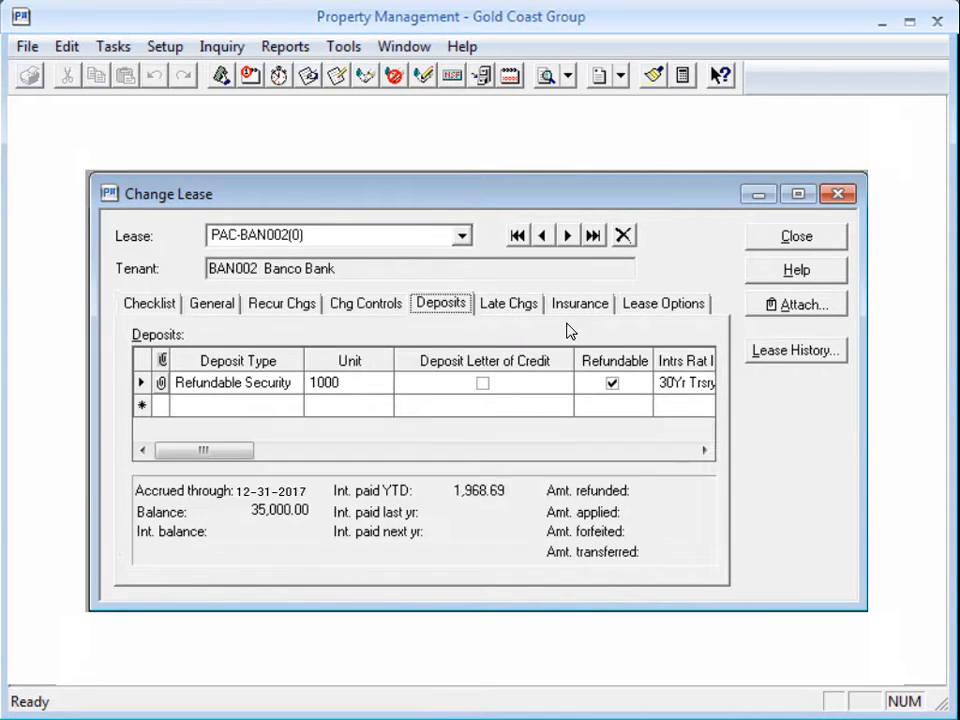
pyautogui.click(664, 454)
pyautogui.click(638, 450)
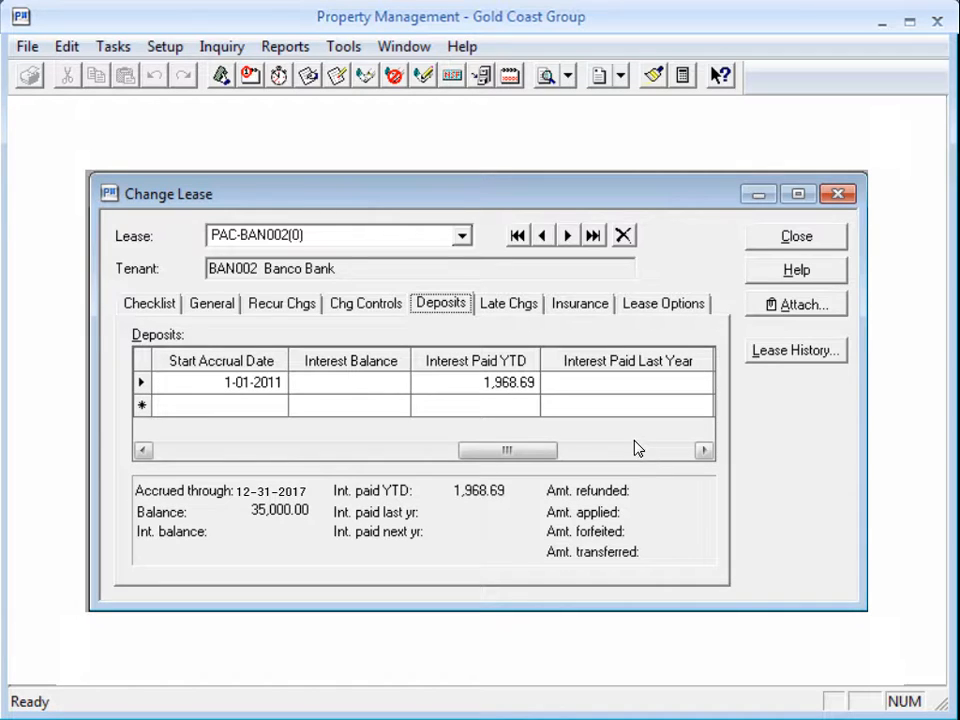
pyautogui.press('Tab')
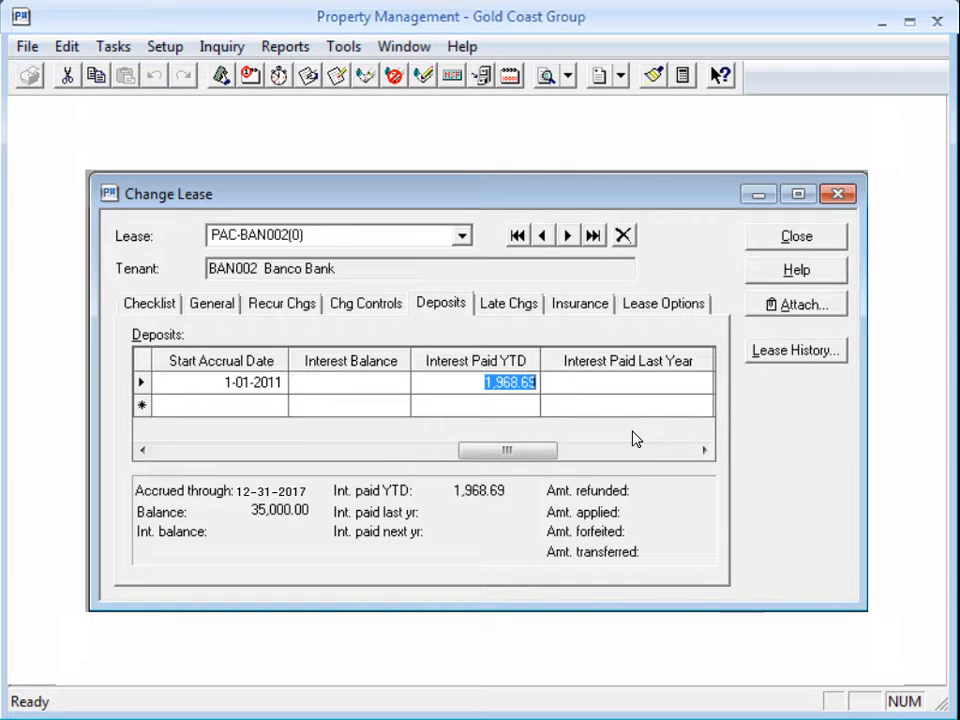
pyautogui.click(797, 237)
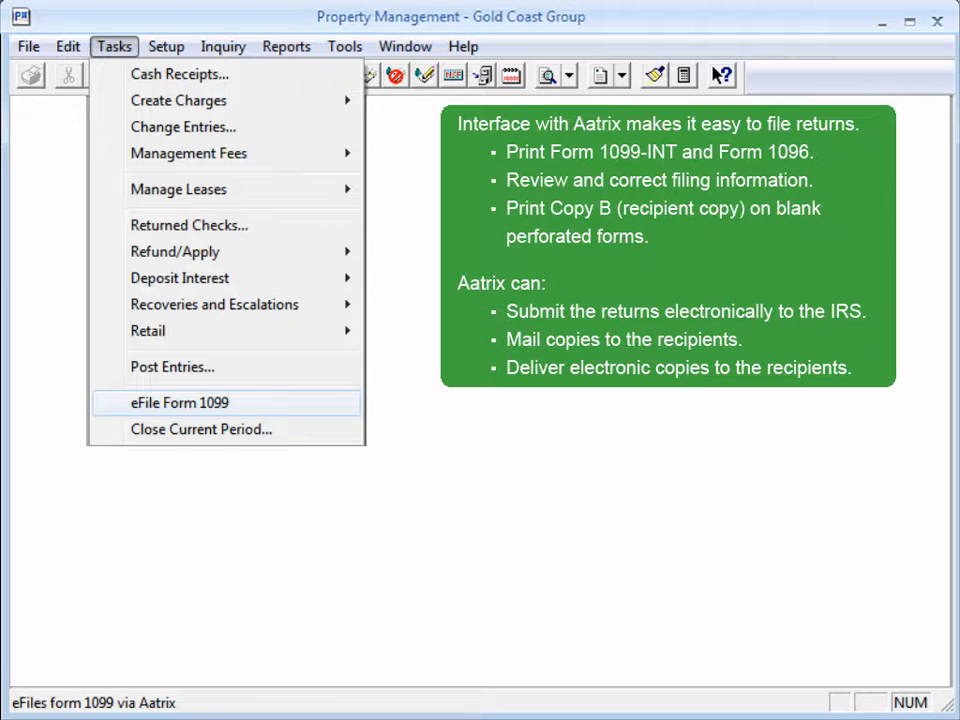
# Start the eFile Form 1099 task for Form 1099-INT
pyautogui.click(180, 403)
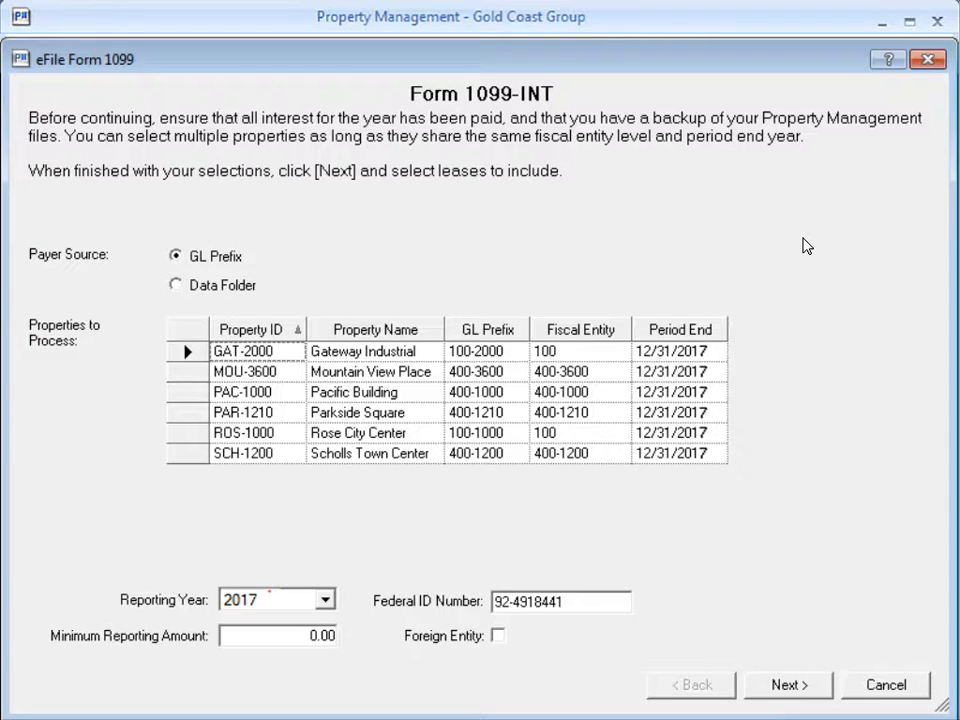
# Try selecting properties GAT-2000 and ROS-1000 together, switching the payer source to Data Folder and back to GL Prefix
pyautogui.click(188, 352)
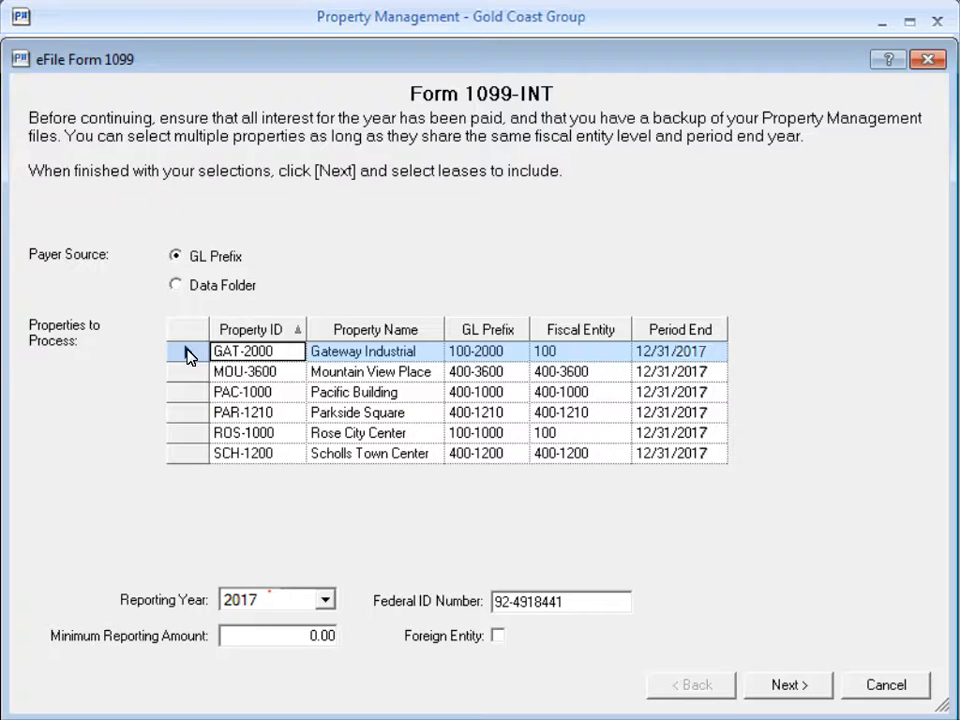
pyautogui.keyDown('ctrl'); pyautogui.click(195, 438); pyautogui.keyUp('ctrl')
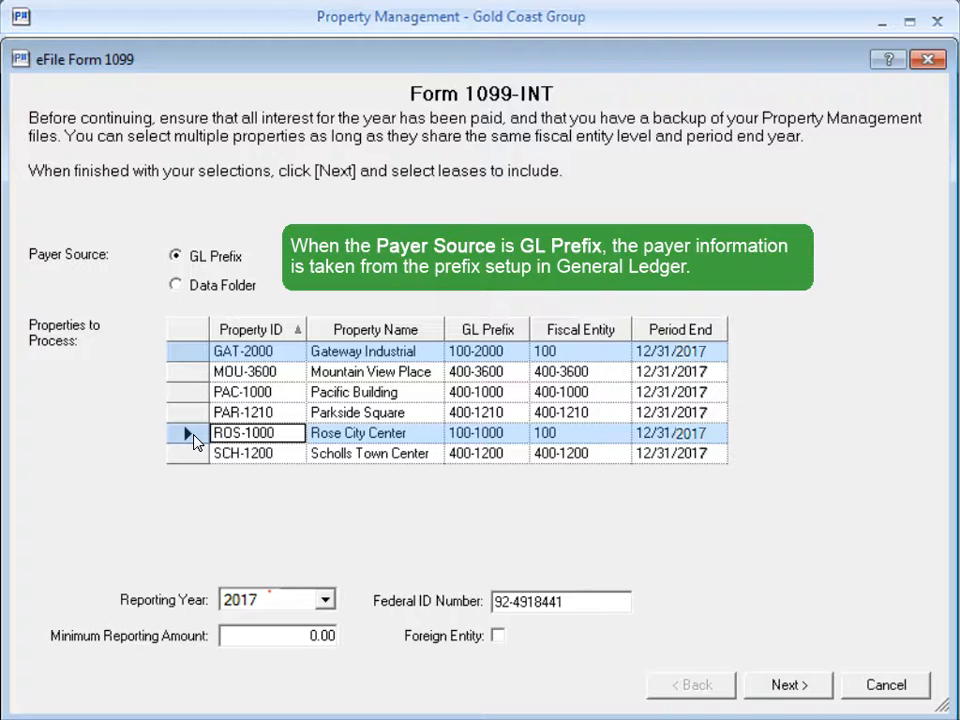
pyautogui.click(177, 286)
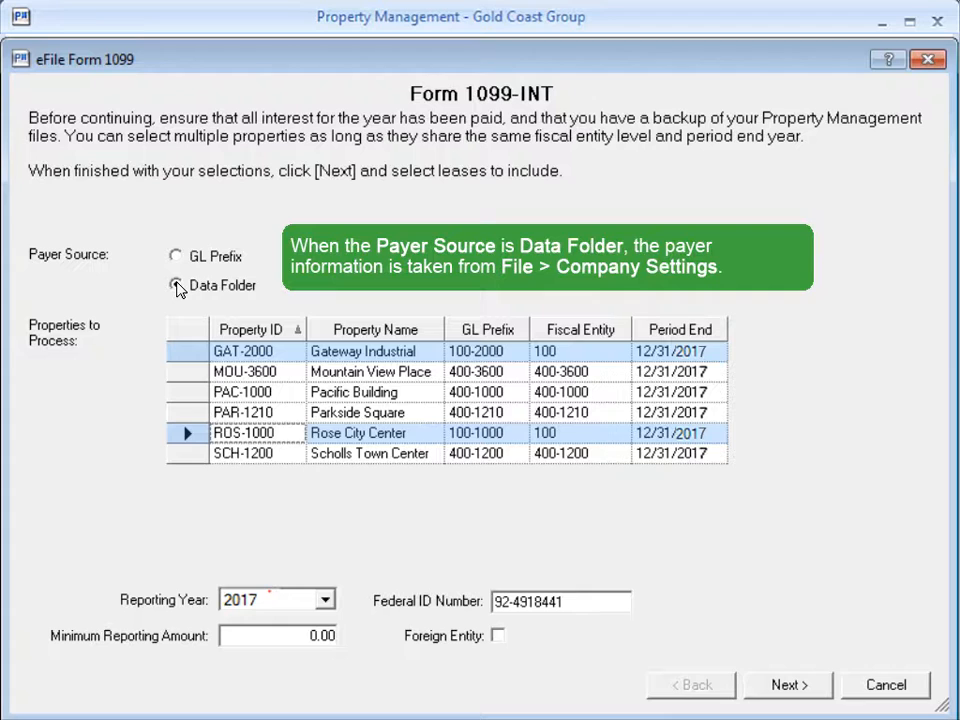
pyautogui.click(176, 257)
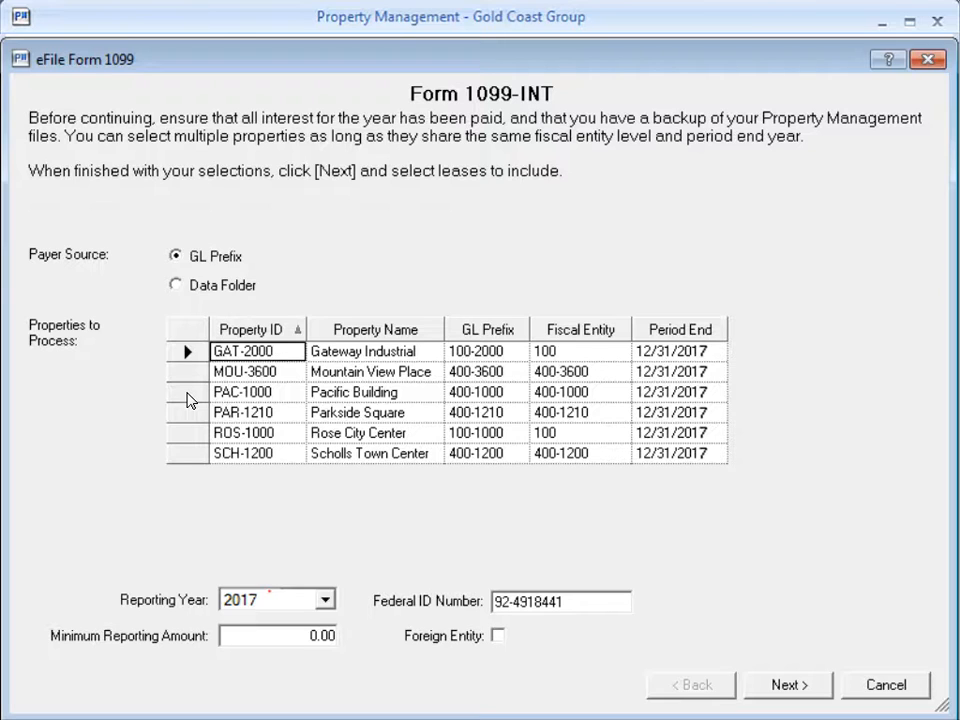
# Select property PAC-1000 Pacific Building, set the minimum reporting amount to 600.00, and continue to the lease selection
pyautogui.click(188, 398)
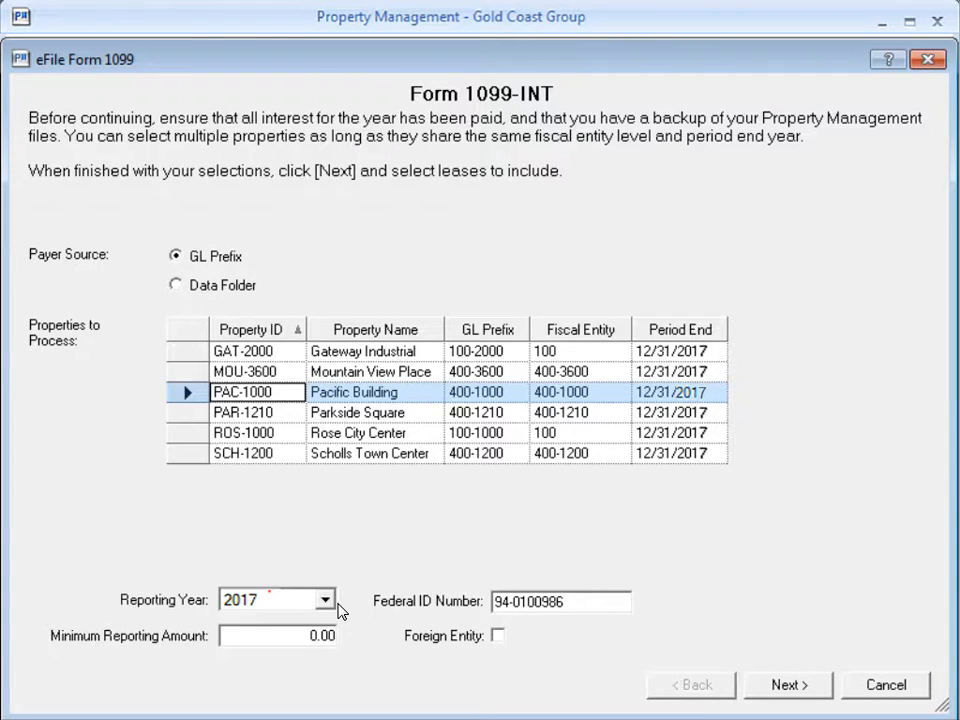
pyautogui.press('Tab')
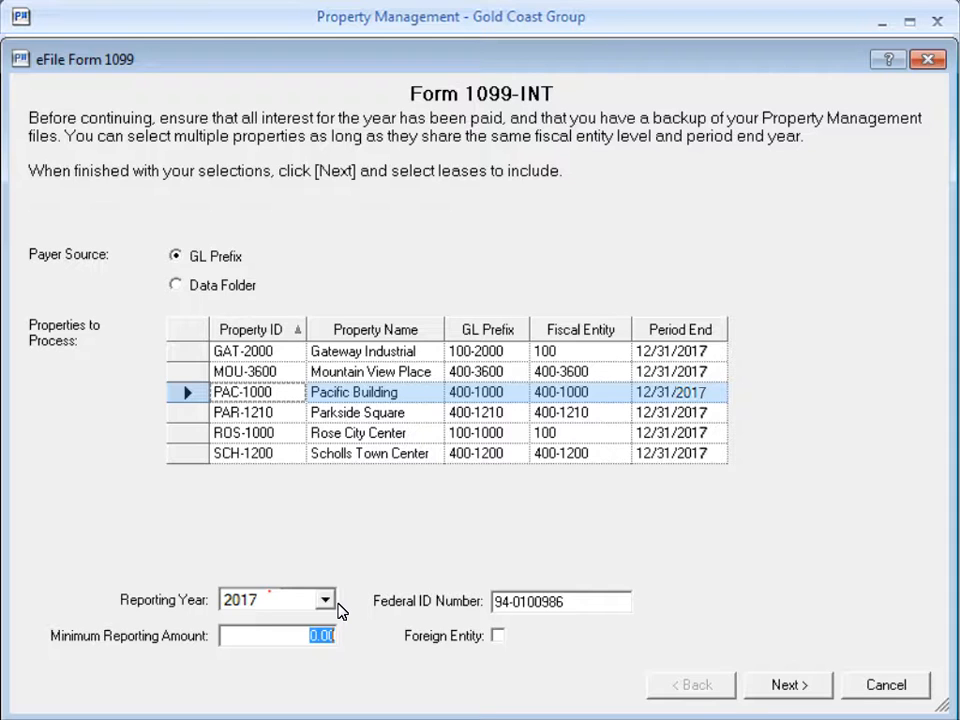
pyautogui.write('600.00')
pyautogui.click(806, 692)
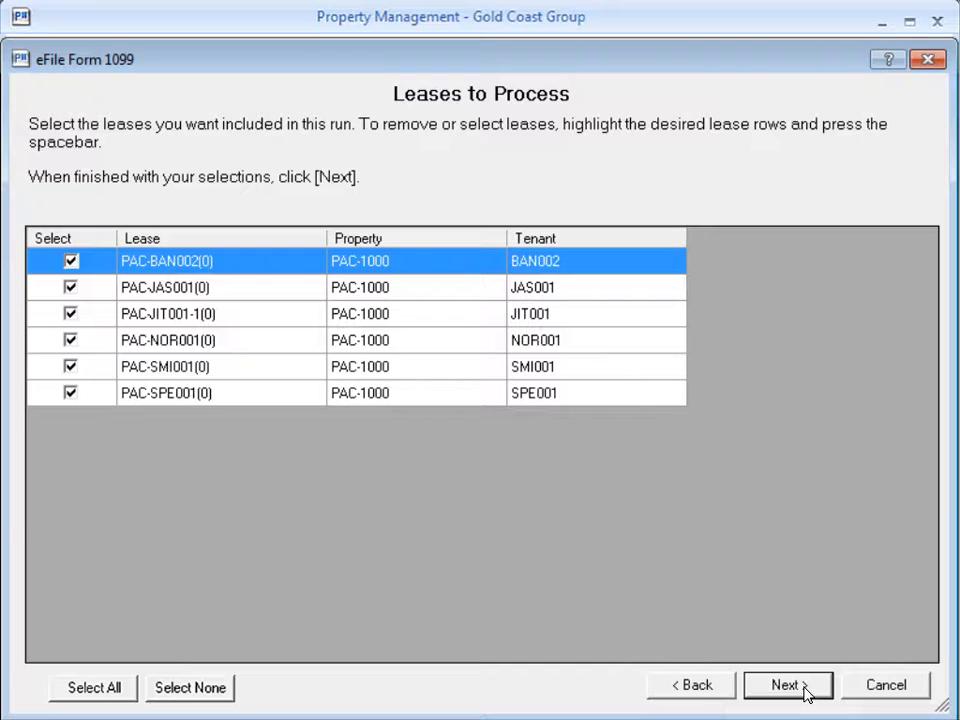
# Exclude leases PAC-NOR001(0), PAC-SMI001(0) and PAC-SPE001(0) from the run and continue to form generation
pyautogui.click(88, 400)
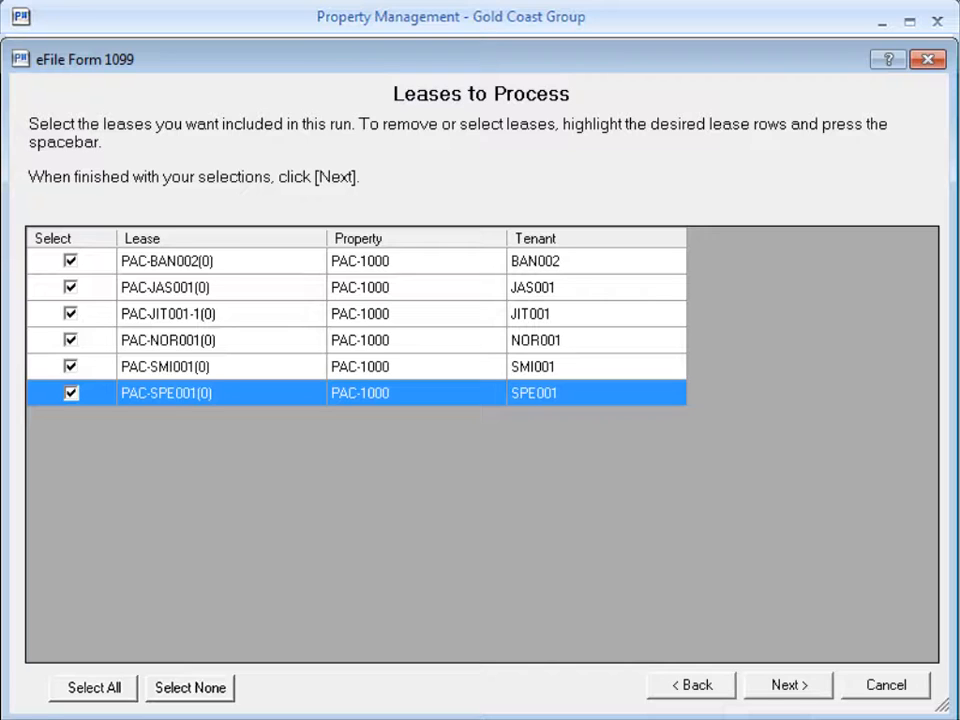
pyautogui.hotkey('shift', 'Up')
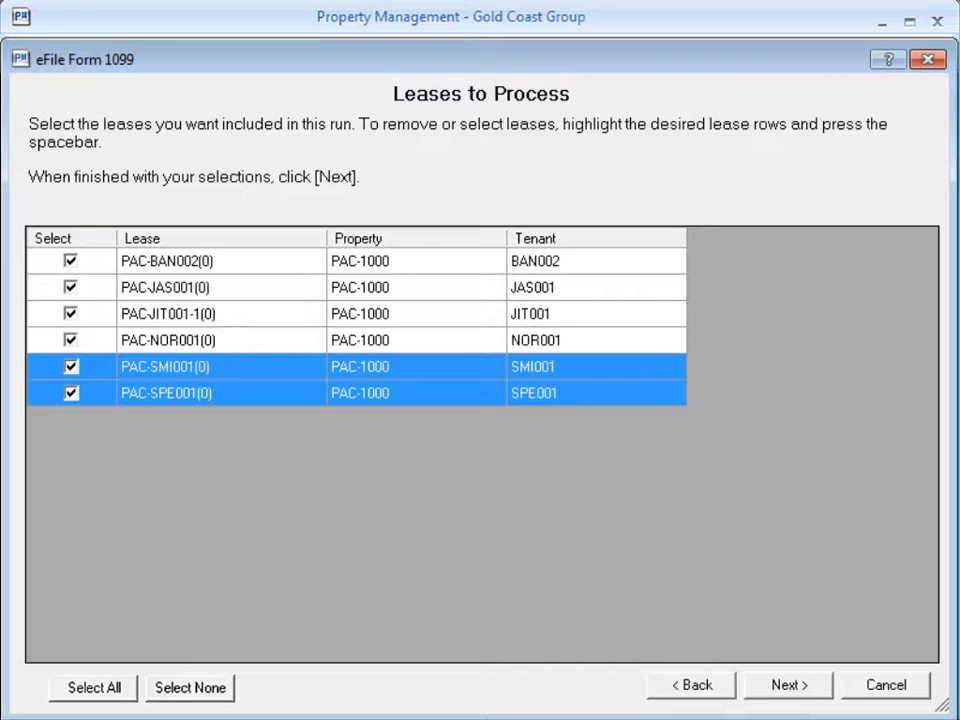
pyautogui.hotkey('shift', 'Up')
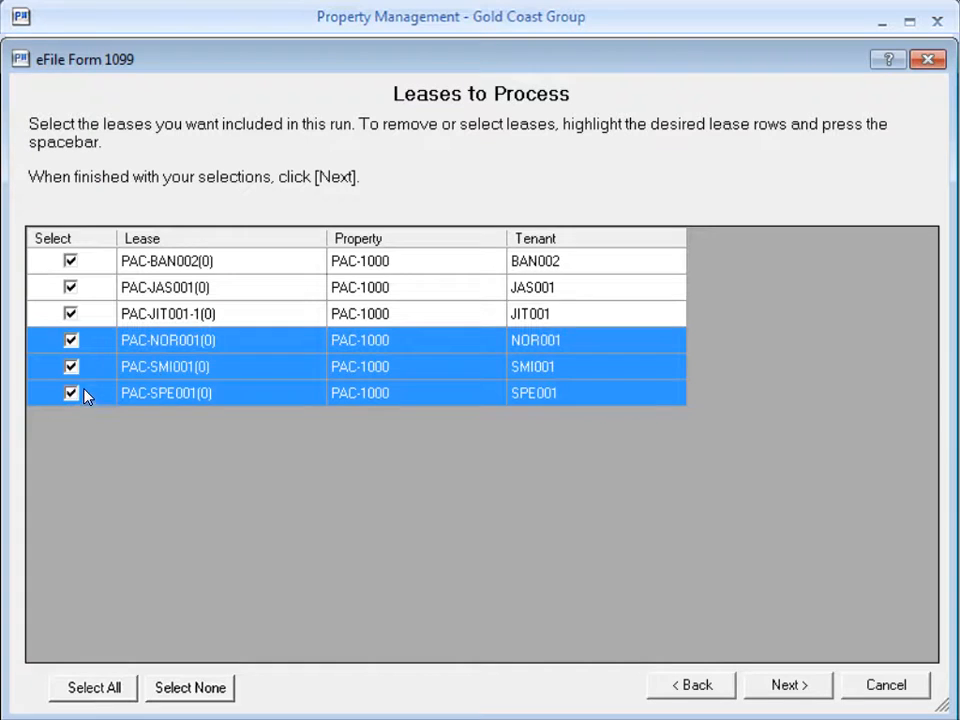
pyautogui.press('space')
pyautogui.click(814, 690)
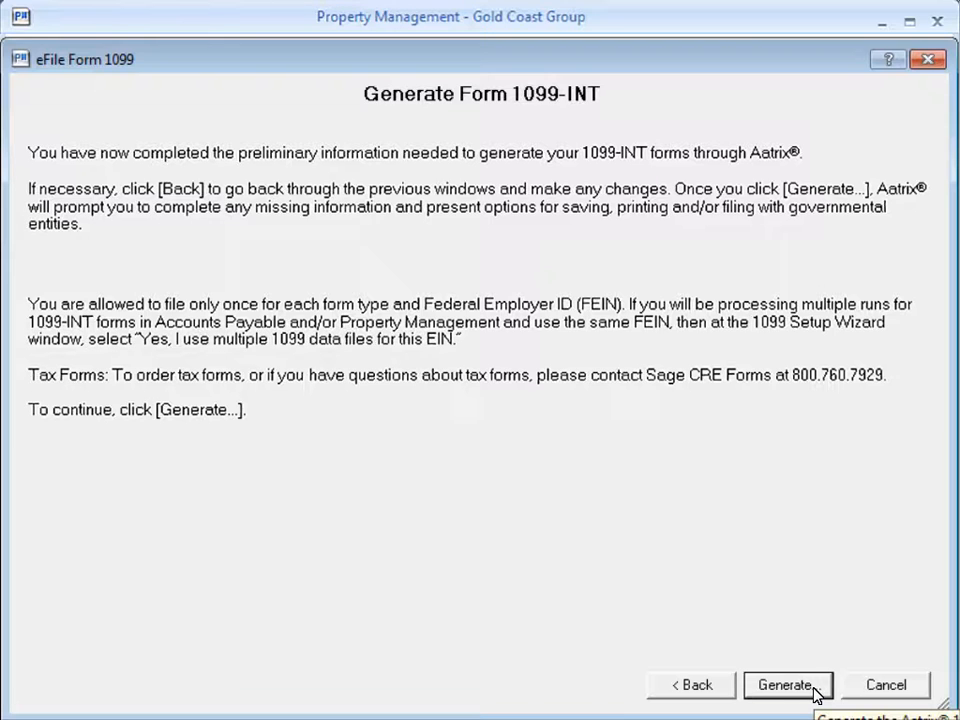
# Generate the 1099-INT forms and choose to start processing the 1099/1096s instead of a test drive
pyautogui.click(786, 685)
pyautogui.click(812, 513)
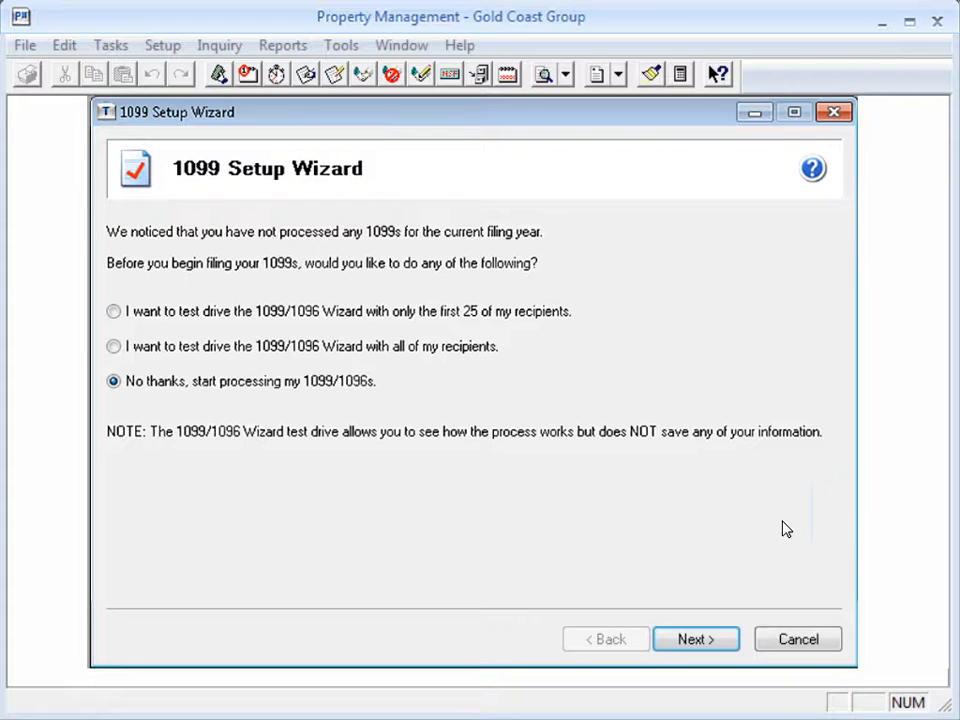
pyautogui.click(705, 640)
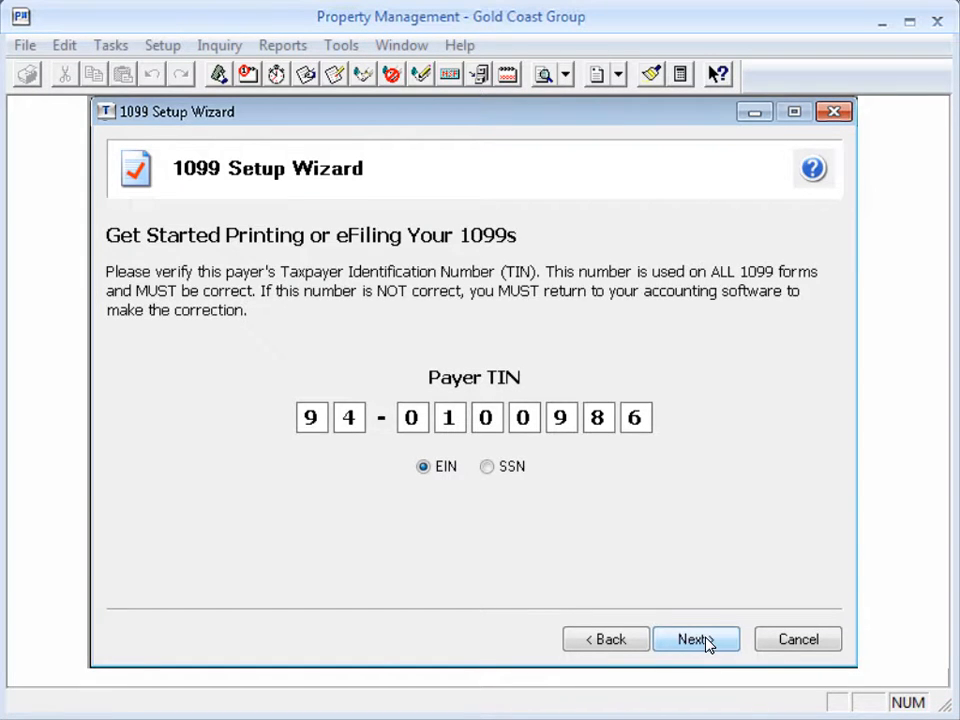
# Accept the payer TIN and the payer information for Pacific Building as they stand
pyautogui.click(705, 641)
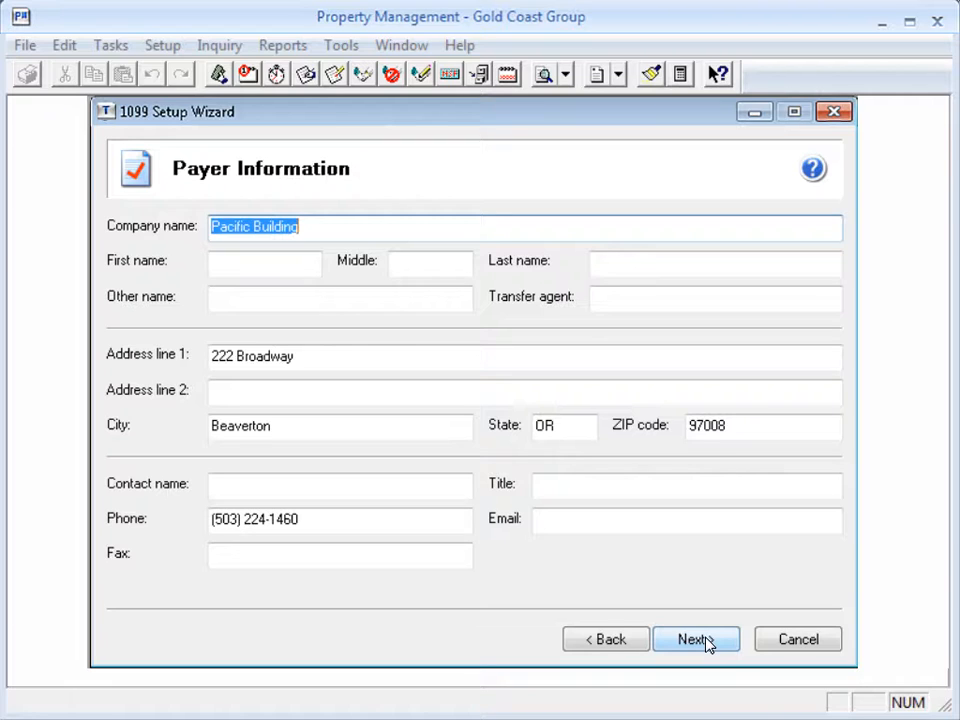
pyautogui.click(708, 645)
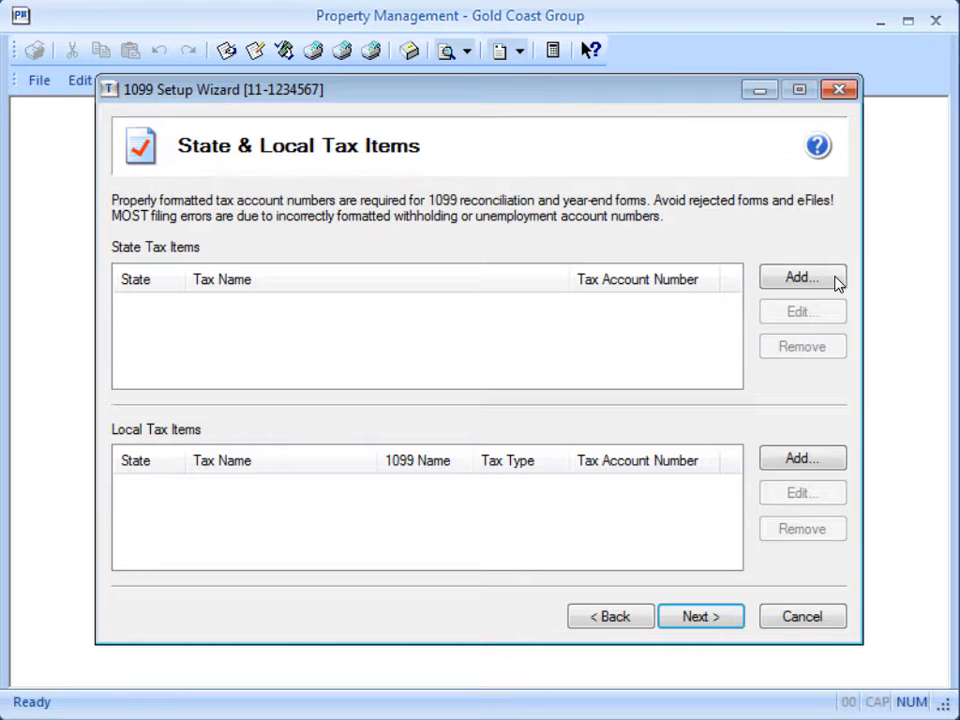
# Add a state tax item for OR (Oregon) State Withholding, enter its tax account number, and continue to data verification
pyautogui.click(836, 280)
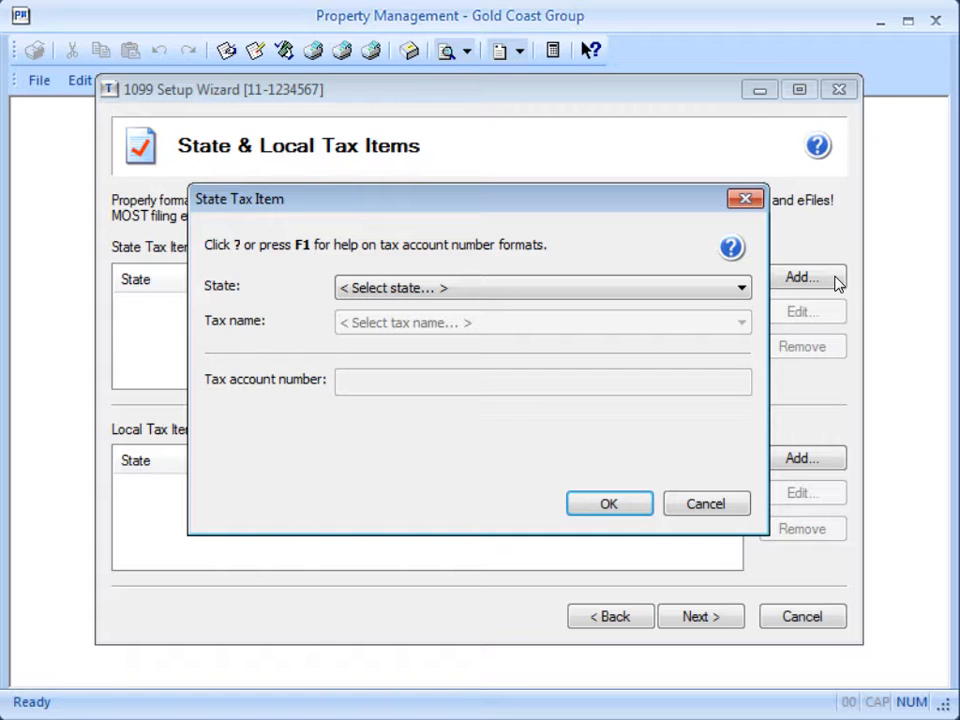
pyautogui.click(744, 292)
pyautogui.write('or')
pyautogui.press('Return')
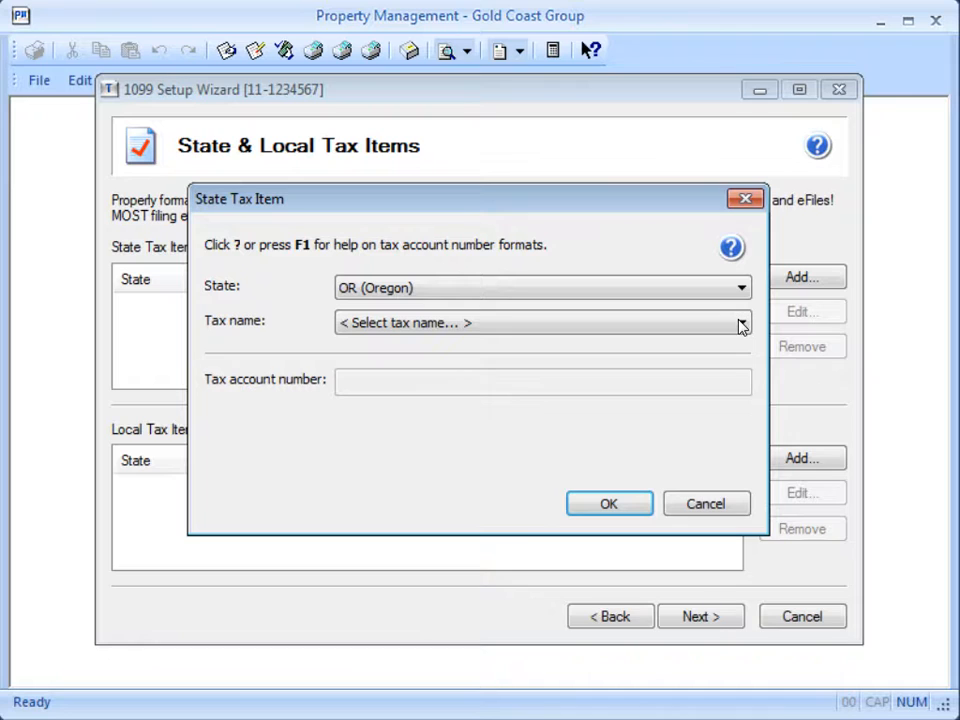
pyautogui.click(742, 323)
pyautogui.click(540, 375)
pyautogui.click(519, 380)
pyautogui.write('1112345-6')
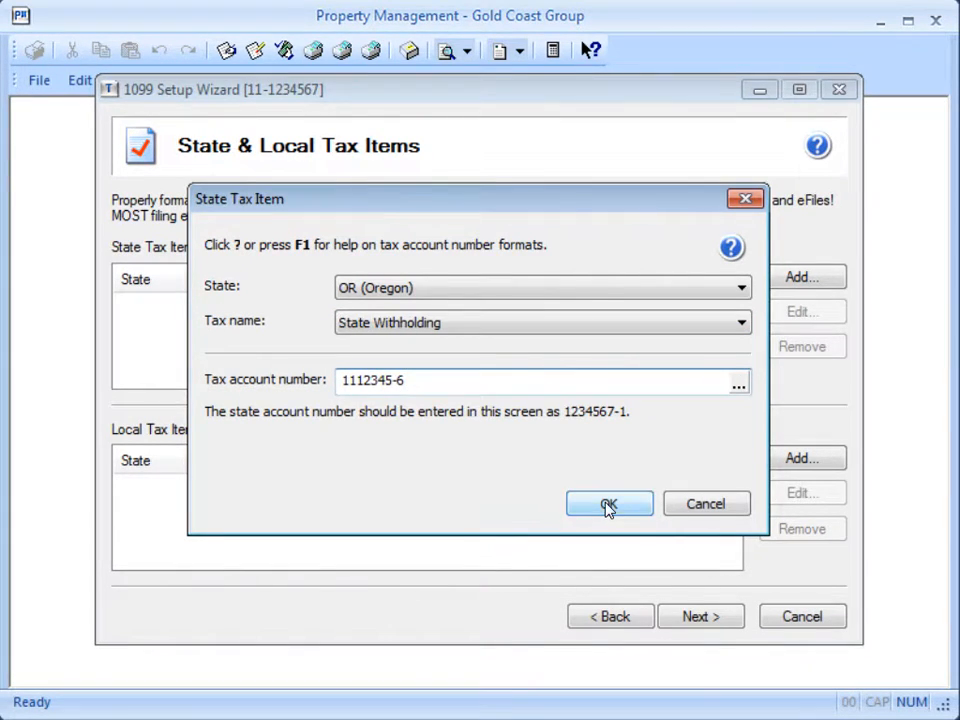
pyautogui.click(608, 505)
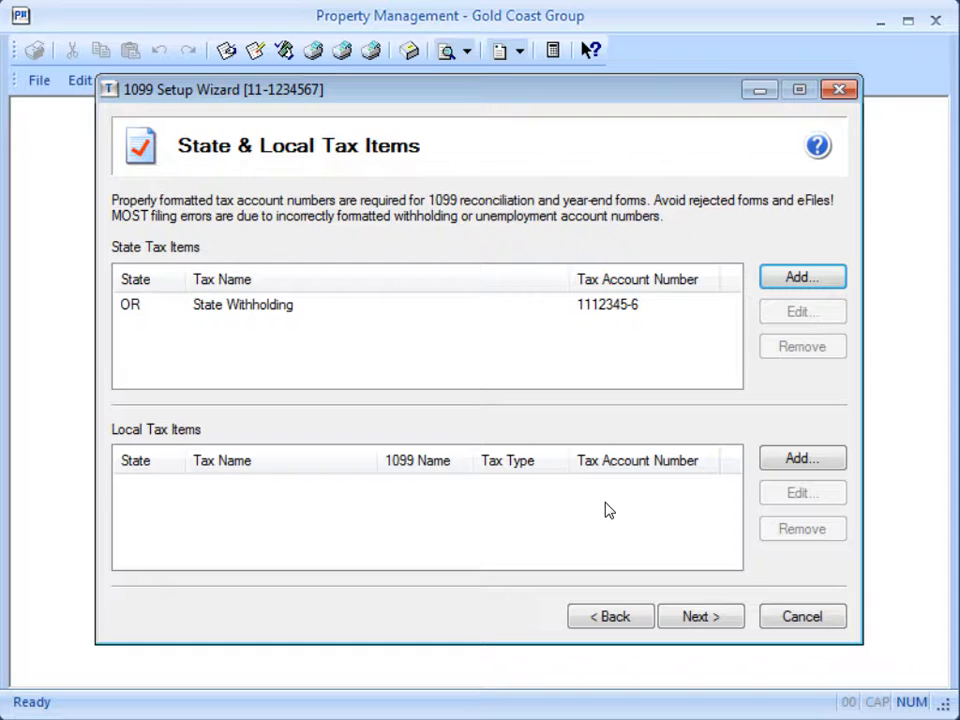
pyautogui.click(728, 616)
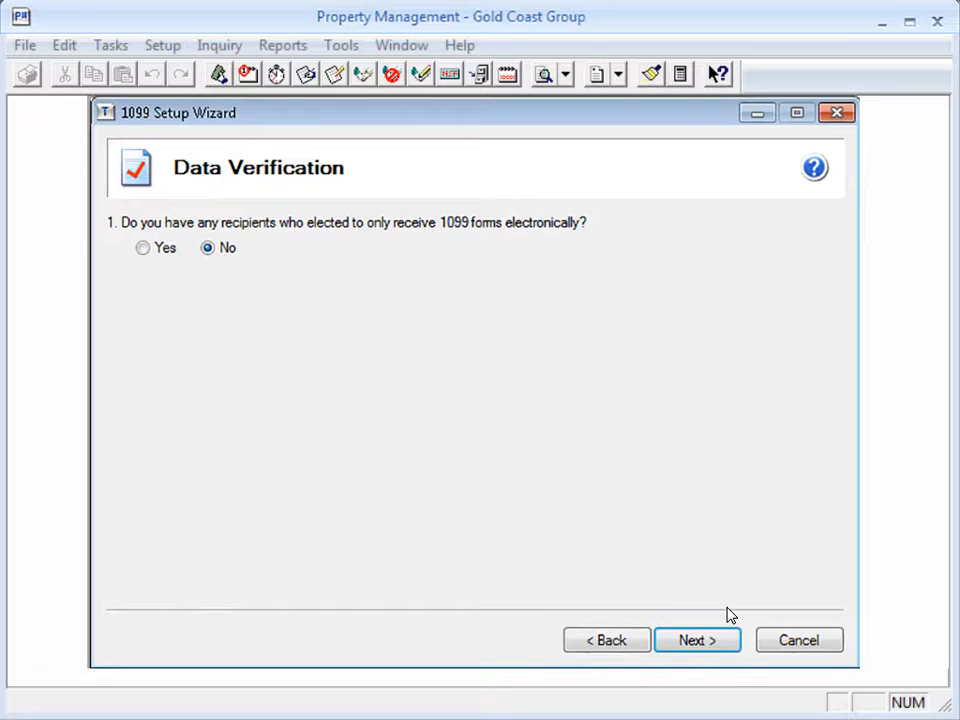
# Answer Yes to having electronic-only 1099 recipients and accept no RIN truncation with zeros printed
pyautogui.click(146, 251)
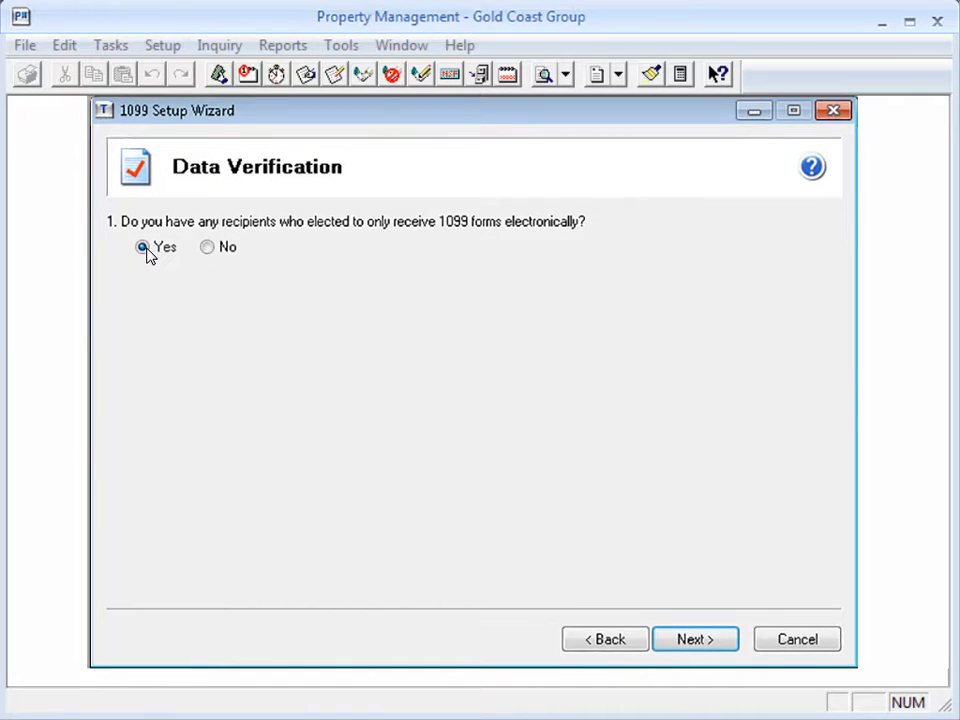
pyautogui.click(706, 640)
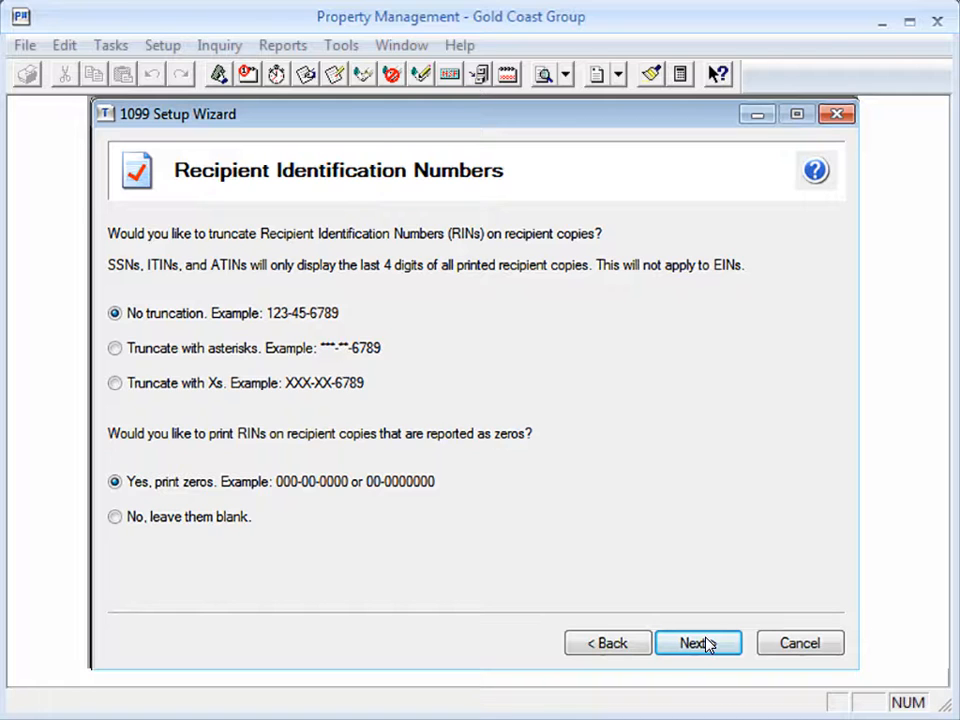
pyautogui.click(697, 643)
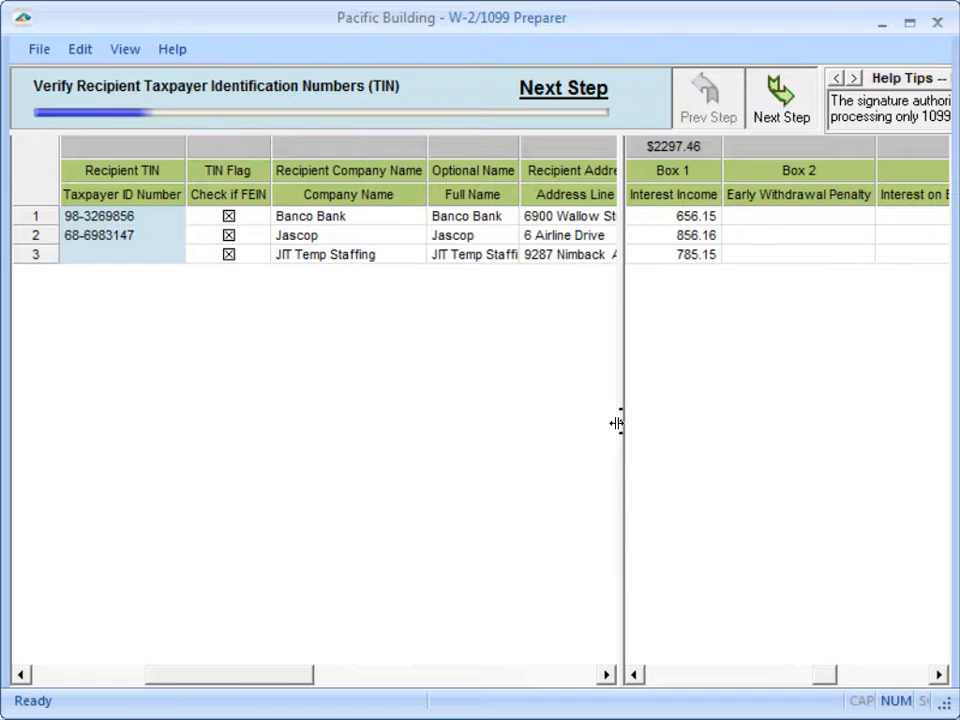
# Enter the missing taxpayer ID number for recipient JIT Temp Staffing and continue to the FEIN flag check
pyautogui.moveTo(619, 422); pyautogui.dragTo(878, 431)
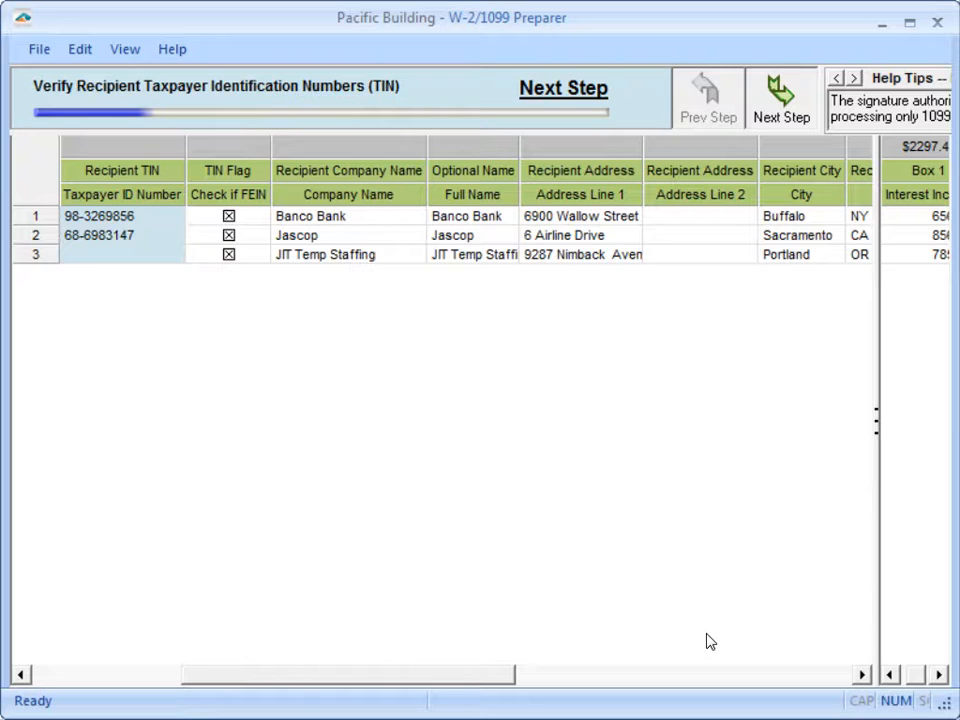
pyautogui.click(780, 108)
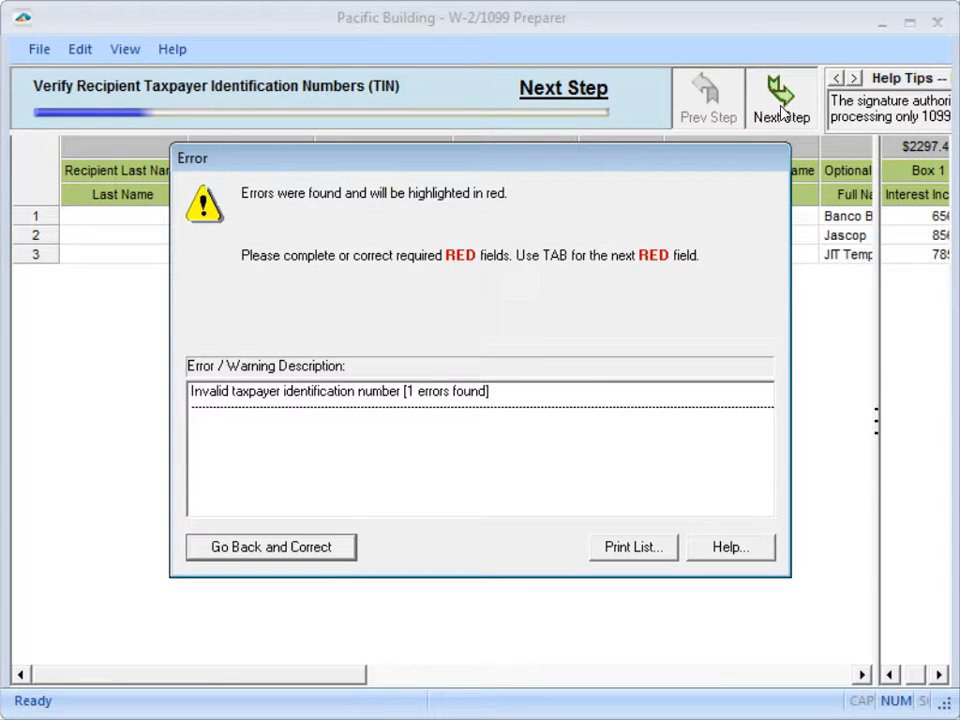
pyautogui.click(337, 549)
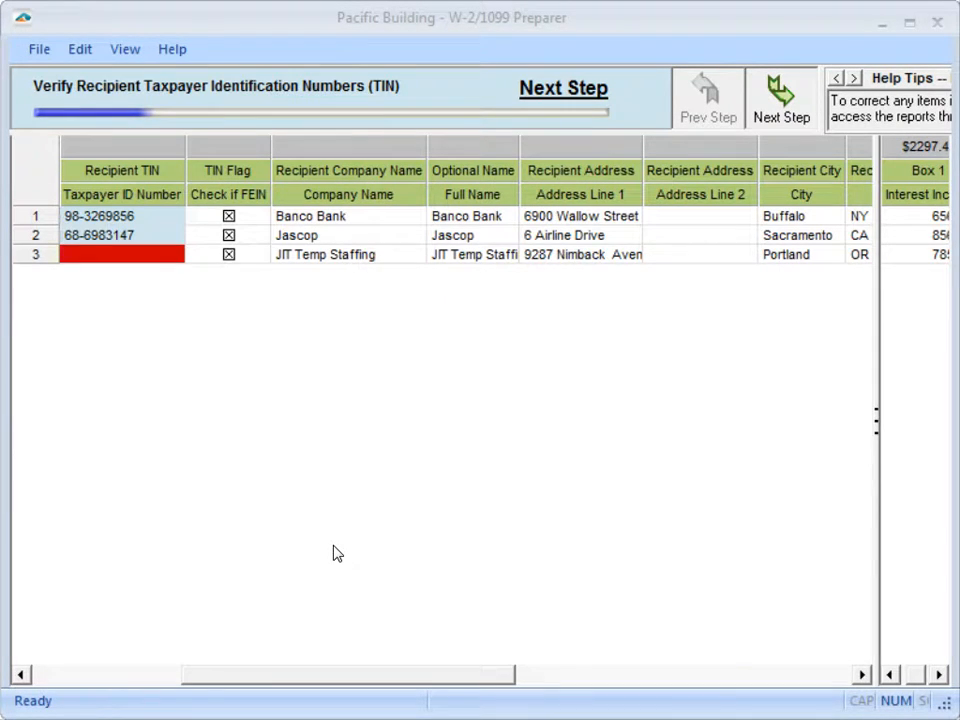
pyautogui.click(93, 253)
pyautogui.write('11-1234567')
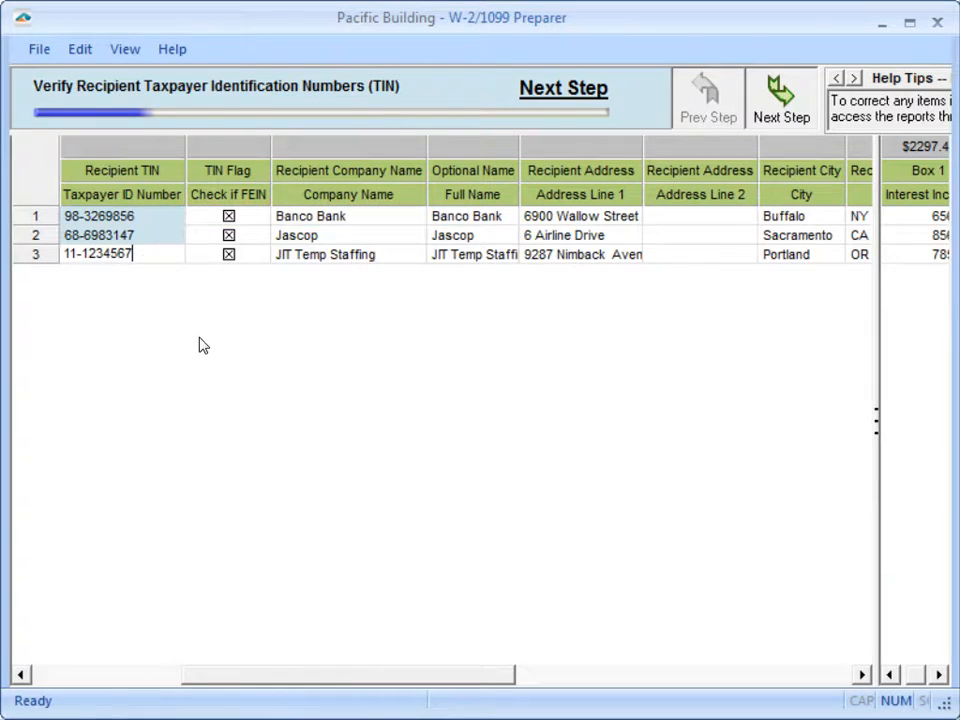
pyautogui.click(204, 368)
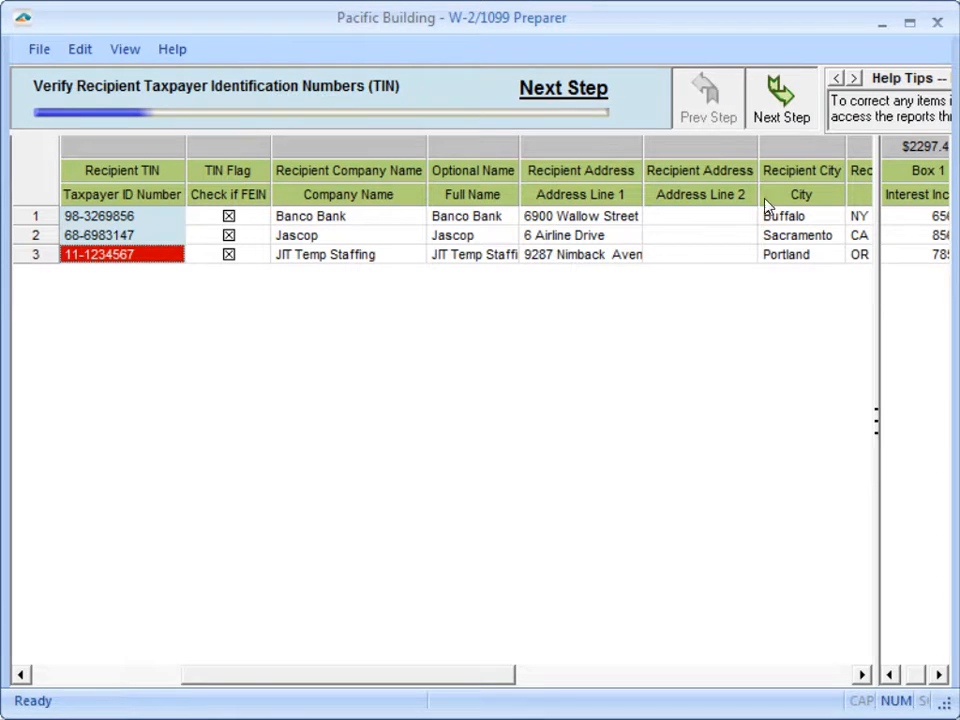
pyautogui.click(790, 110)
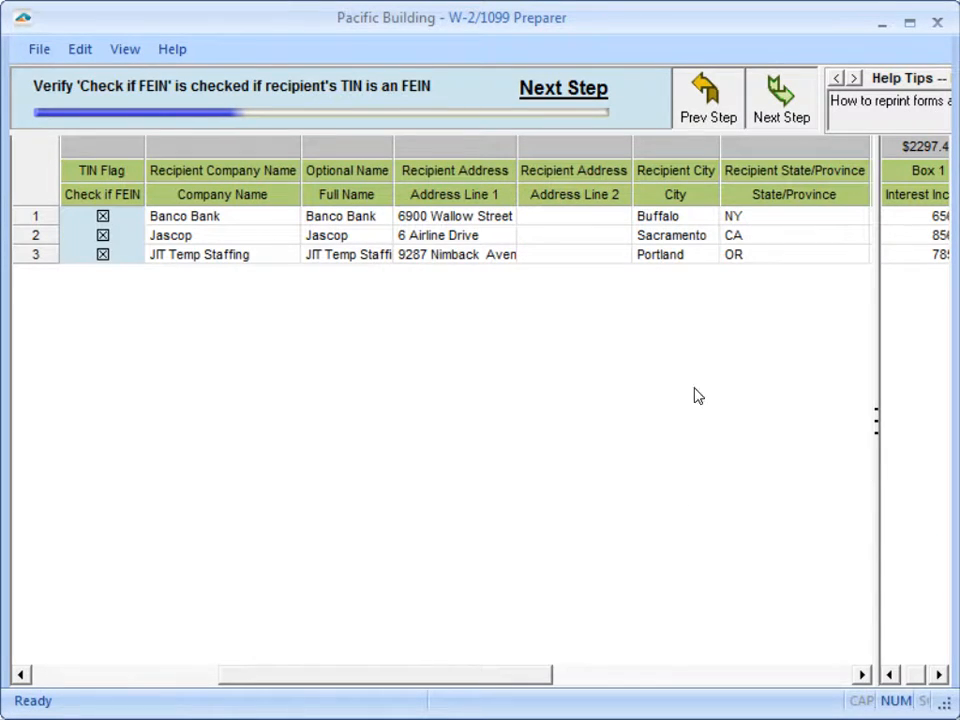
# Replace Banco Bank's recipient address line 1 with a PO box address
pyautogui.click(401, 220)
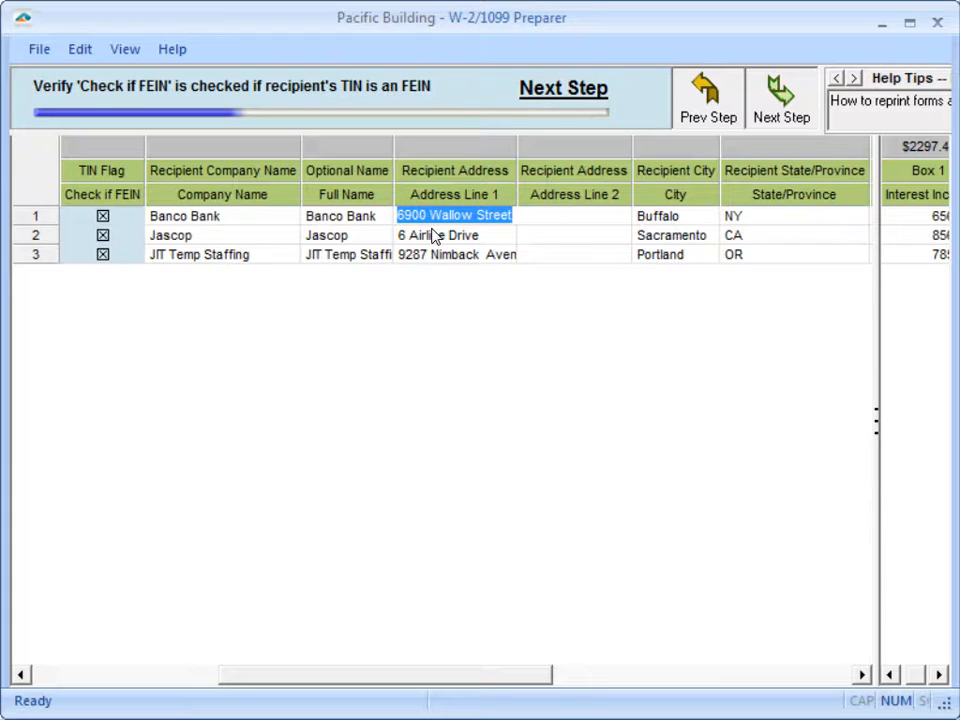
pyautogui.write('PO Box123')
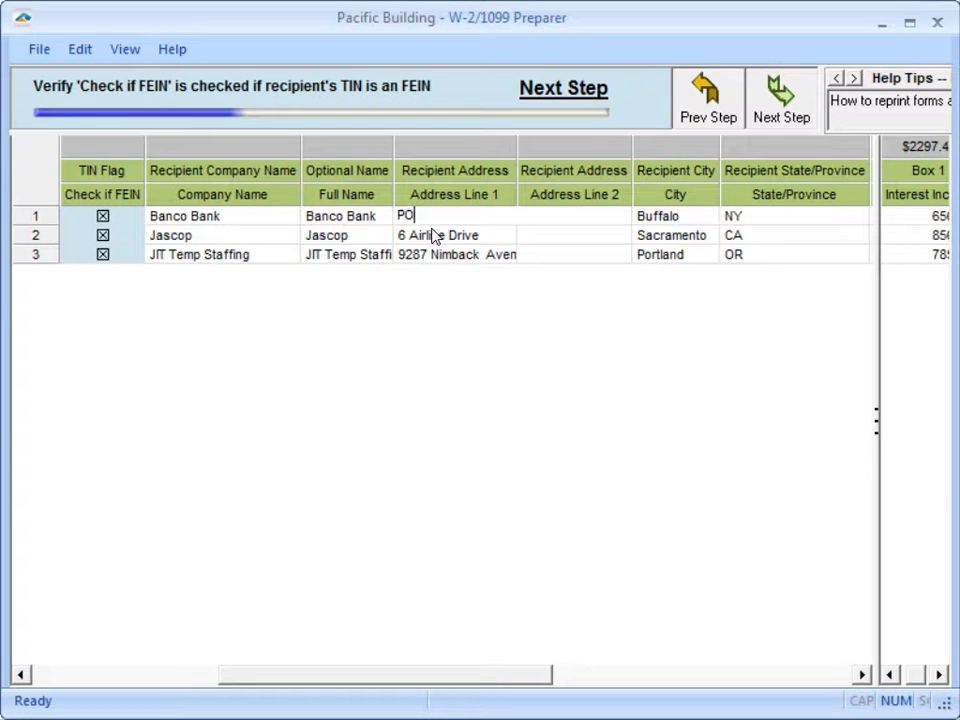
pyautogui.press('Return')
# Check the electronic delivery columns and the income boxes, and continue to the filing state verification
pyautogui.click(805, 675)
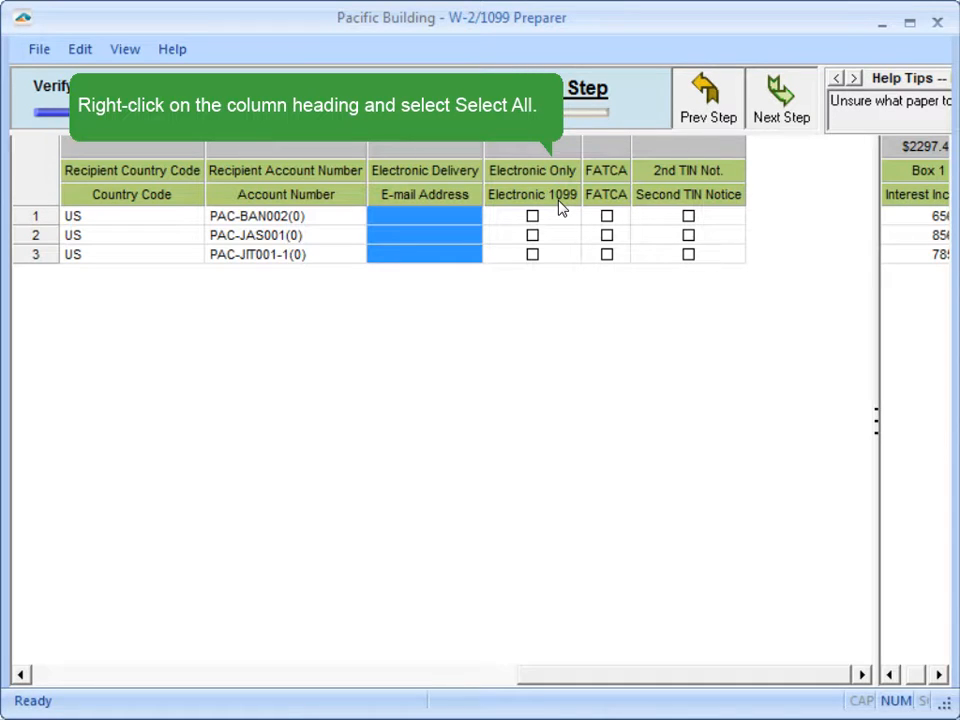
pyautogui.rightClick(430, 196)
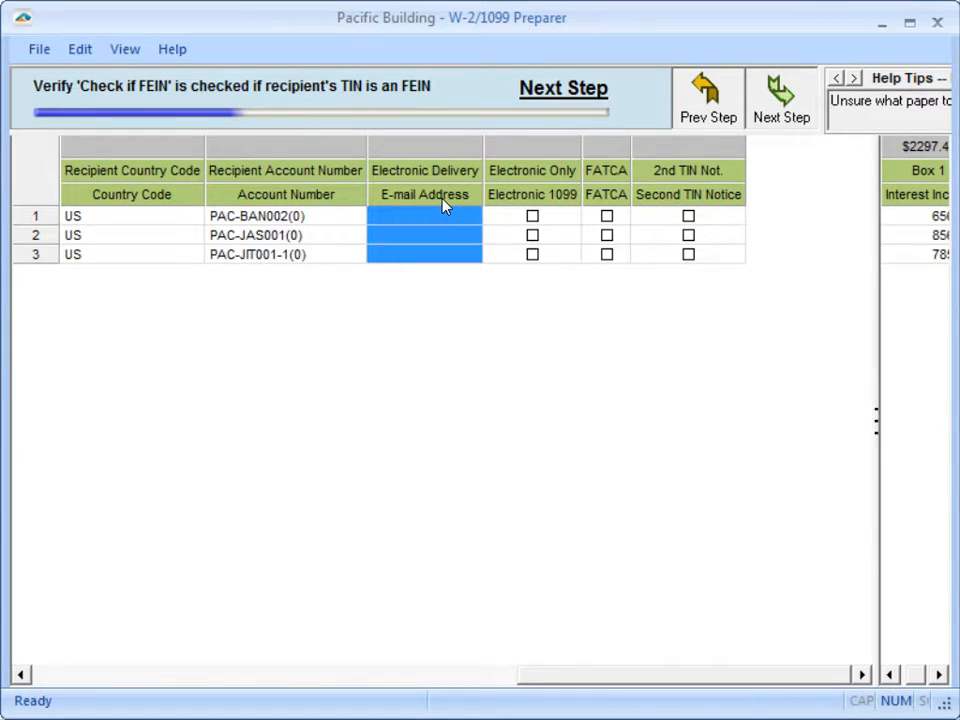
pyautogui.click(788, 110)
pyautogui.click(788, 110)
pyautogui.moveTo(875, 420); pyautogui.dragTo(219, 392)
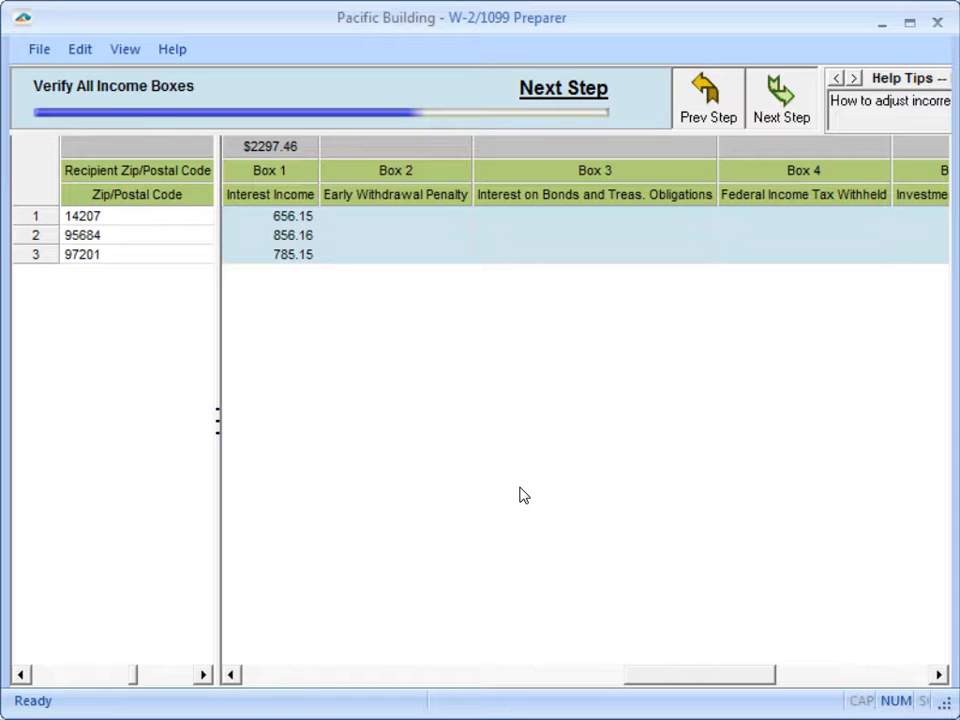
pyautogui.click(785, 104)
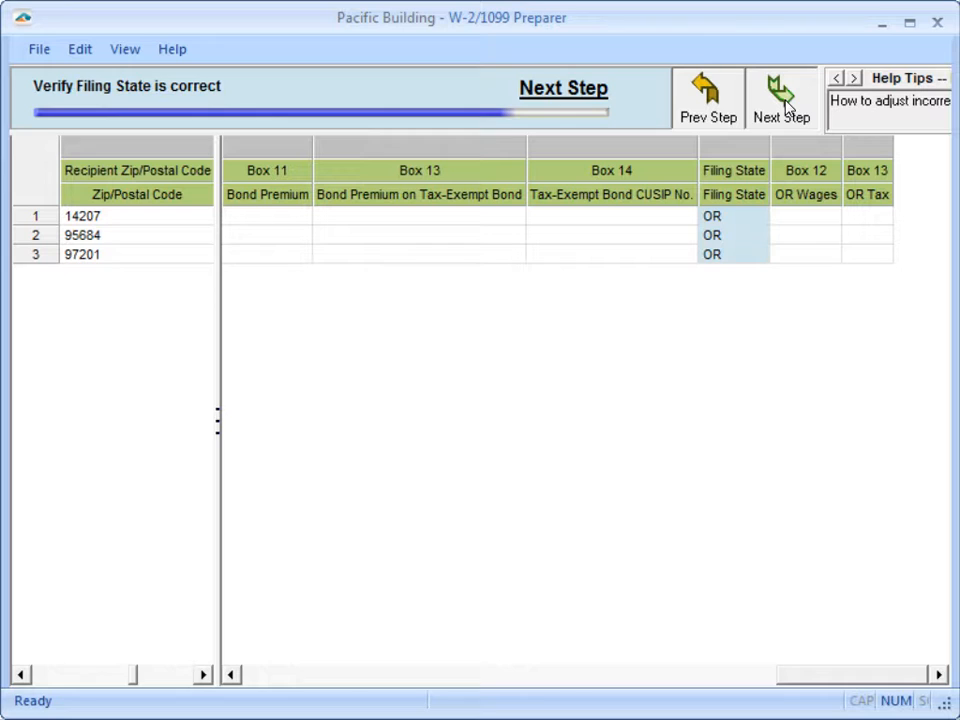
pyautogui.rightClick(46, 271)
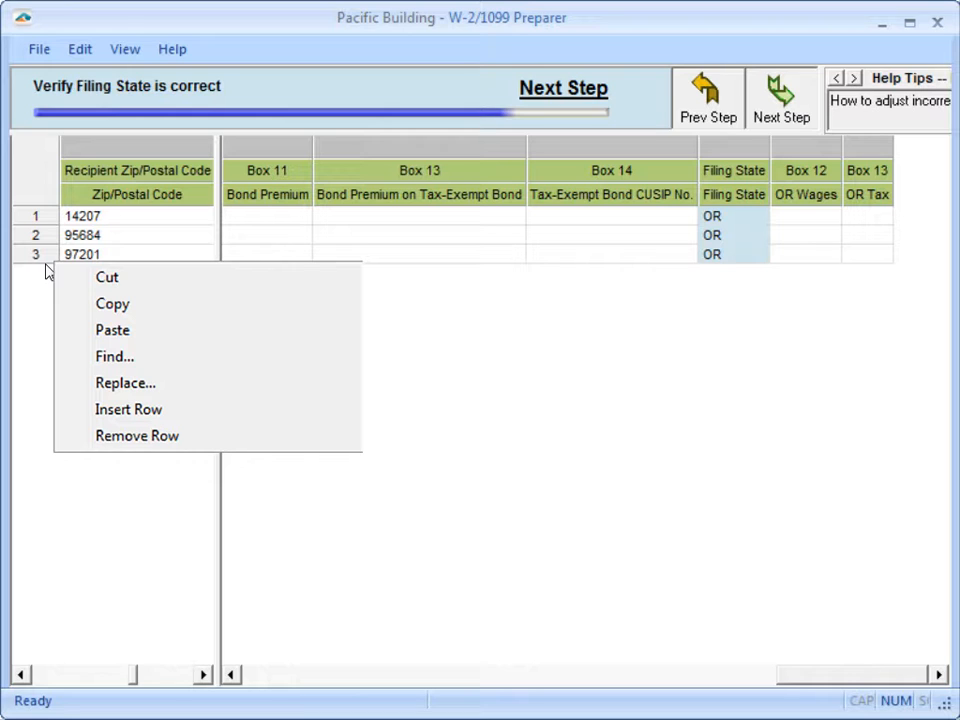
pyautogui.press('Escape')
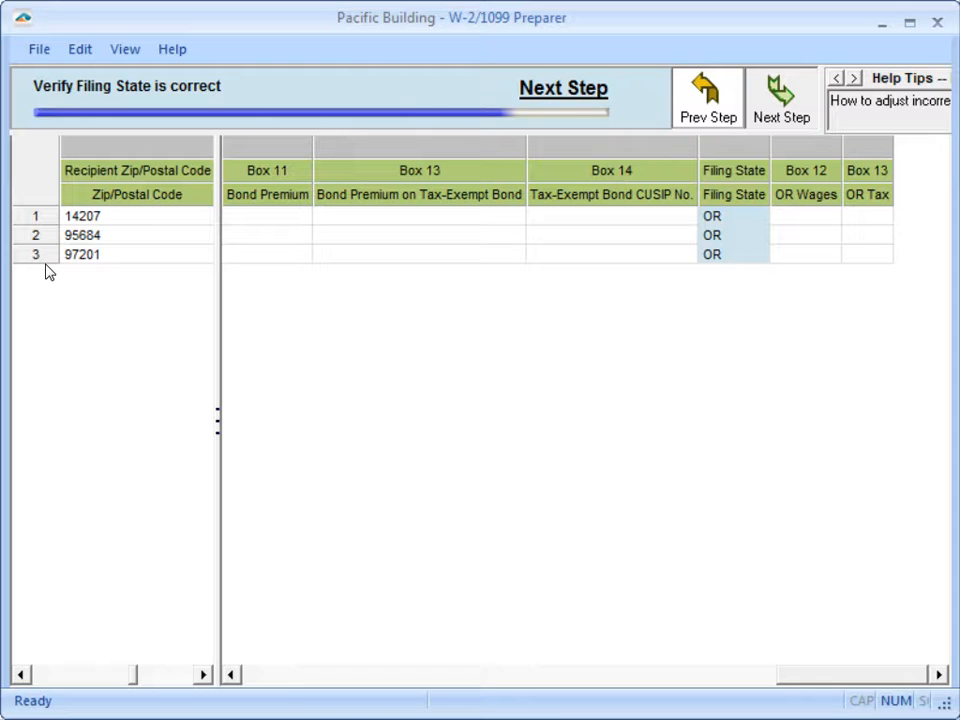
pyautogui.click(71, 55)
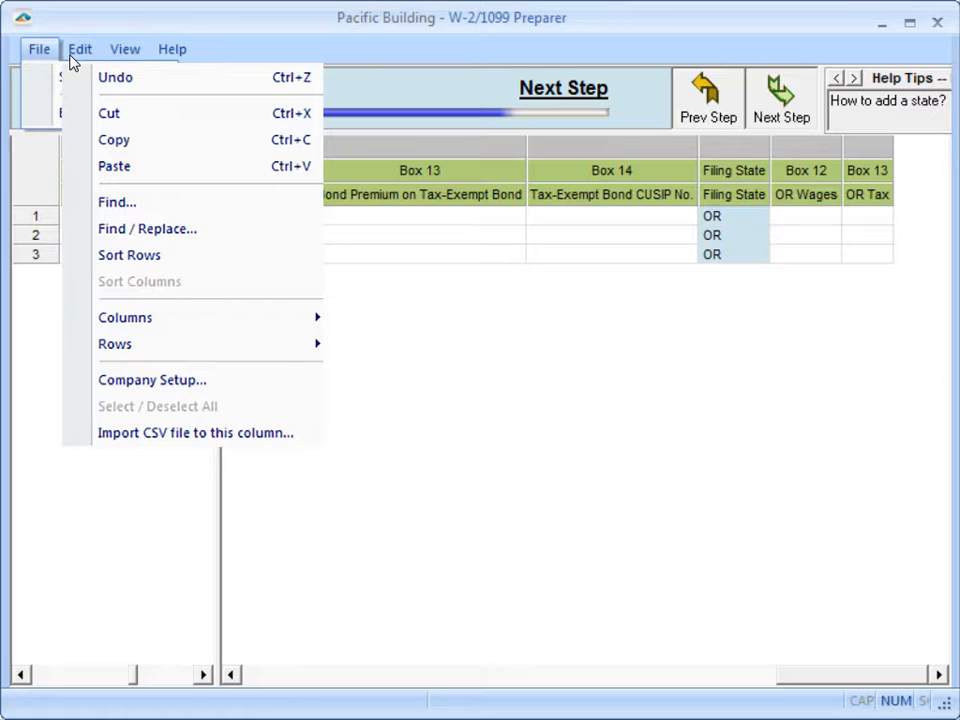
pyautogui.click(37, 54)
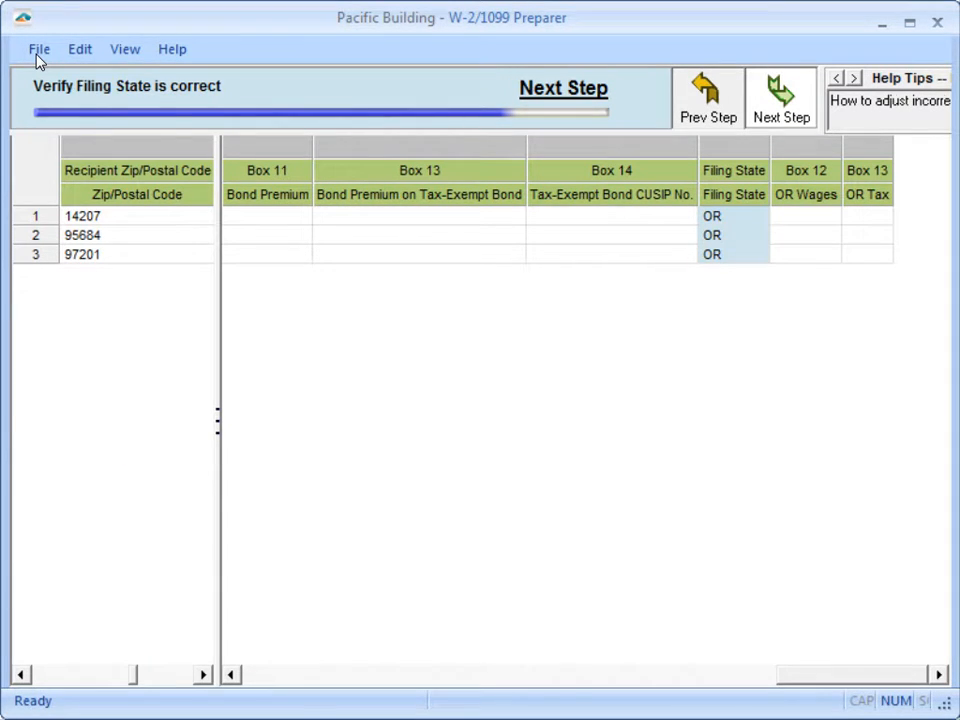
pyautogui.click(37, 55)
pyautogui.click(41, 77)
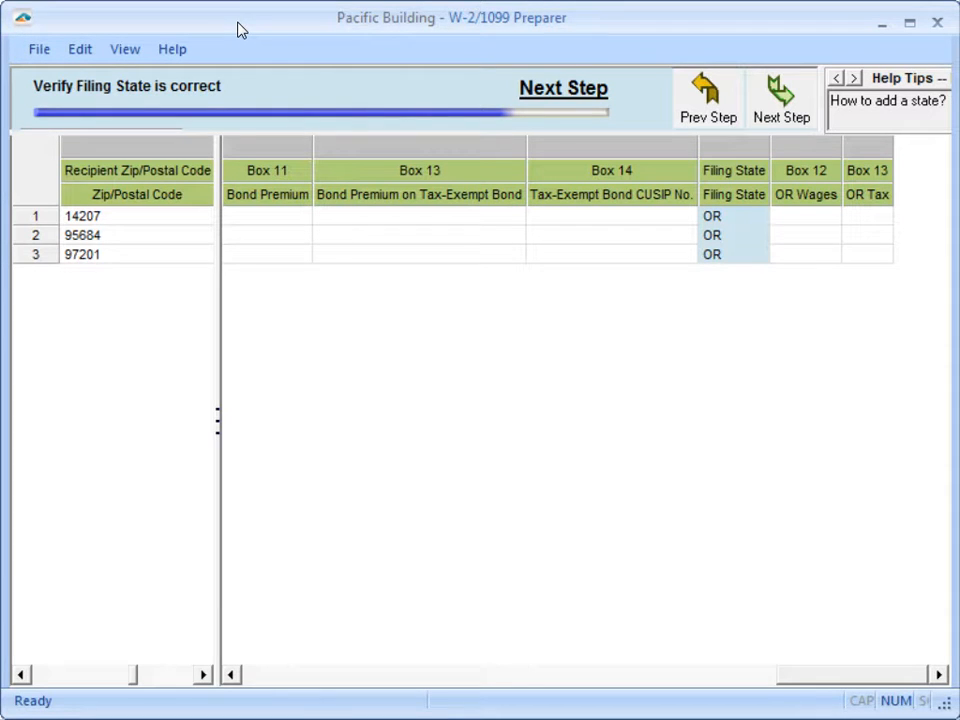
# Proceed to the 1099 INT filing options and choose Other Options with recipient copies printed and federal and state forms both eFiled and printed
pyautogui.click(797, 118)
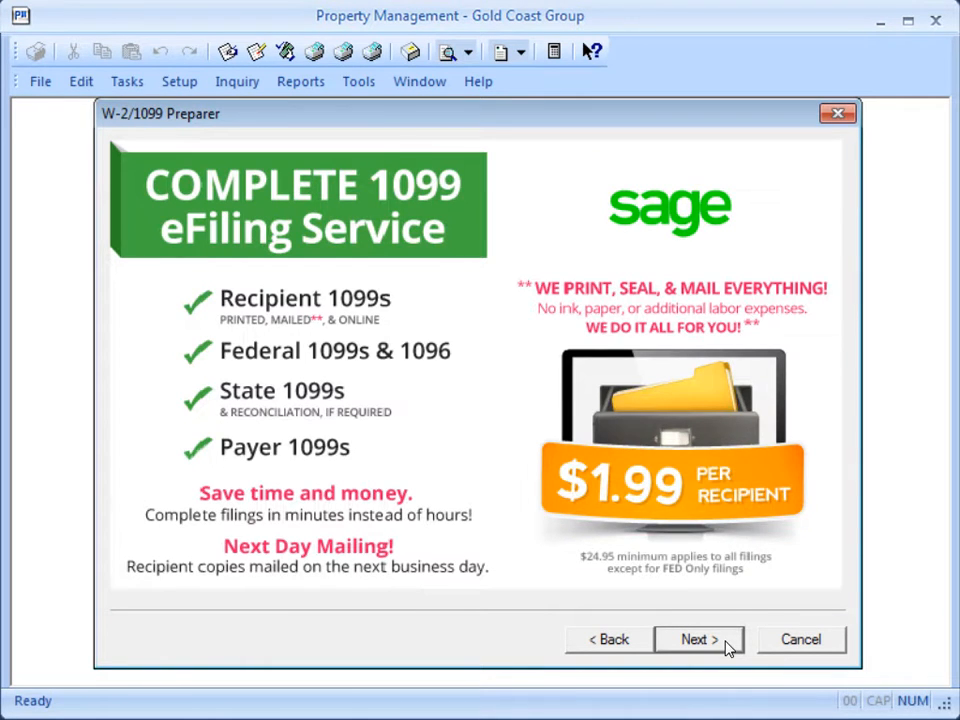
pyautogui.click(729, 646)
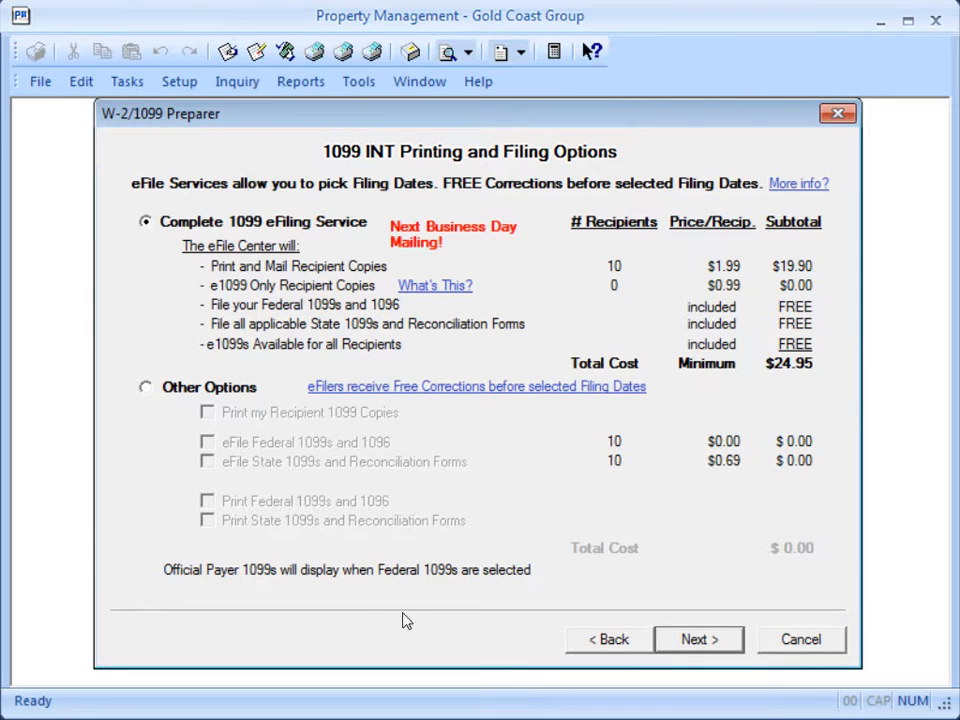
pyautogui.click(146, 389)
pyautogui.click(207, 443)
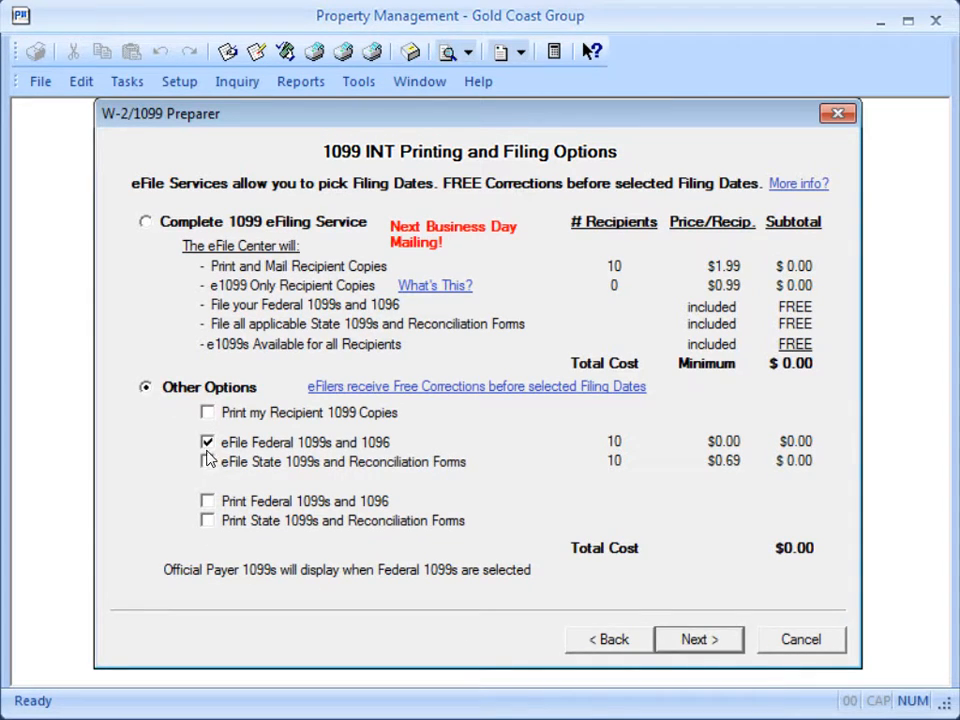
pyautogui.click(207, 463)
pyautogui.click(207, 414)
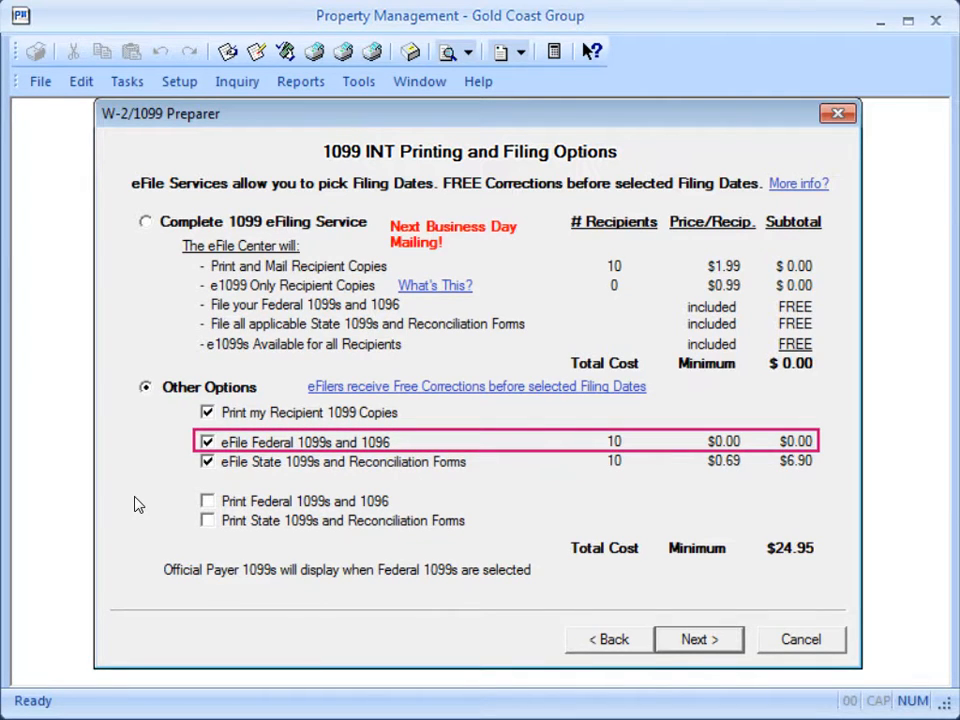
pyautogui.click(206, 501)
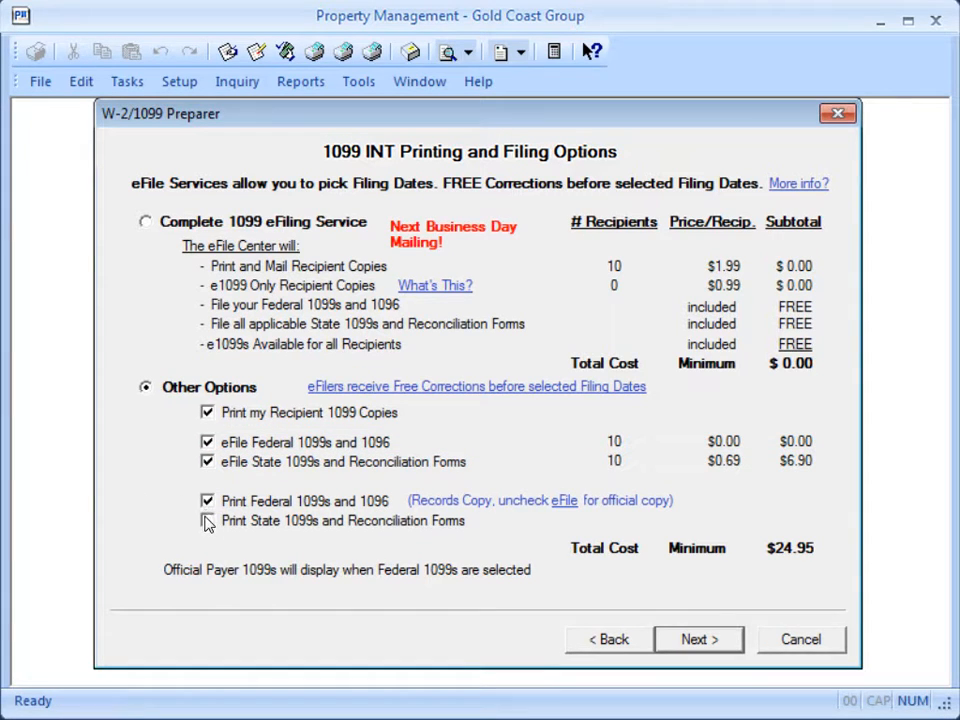
pyautogui.click(206, 521)
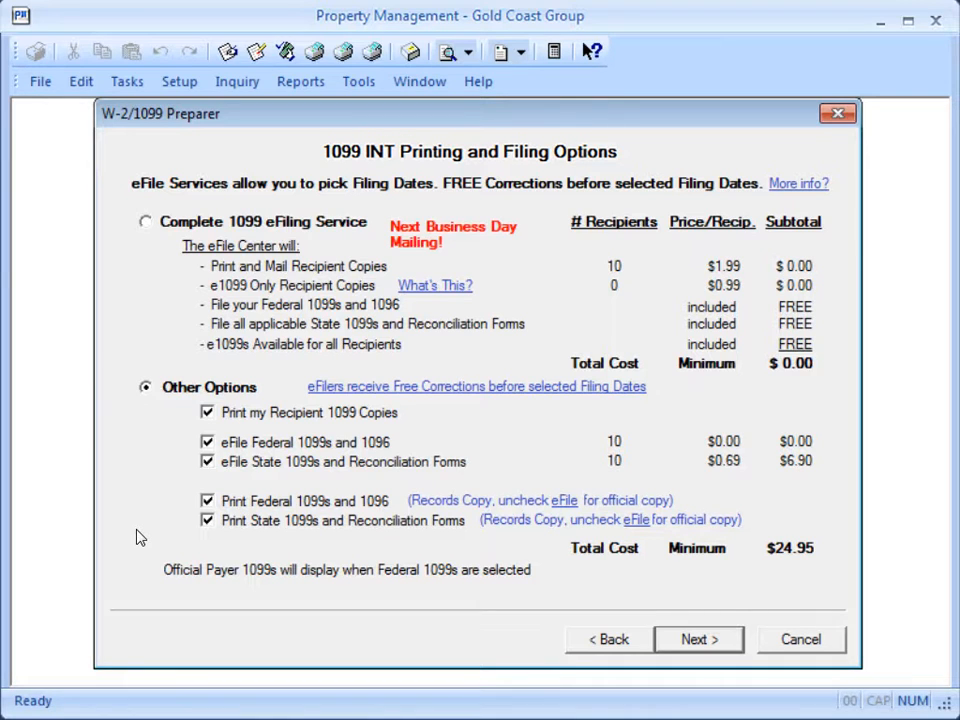
# Try turning off eFile for the federal and state 1099s to print official copies, and restore both eFile options
pyautogui.click(207, 463)
pyautogui.click(207, 443)
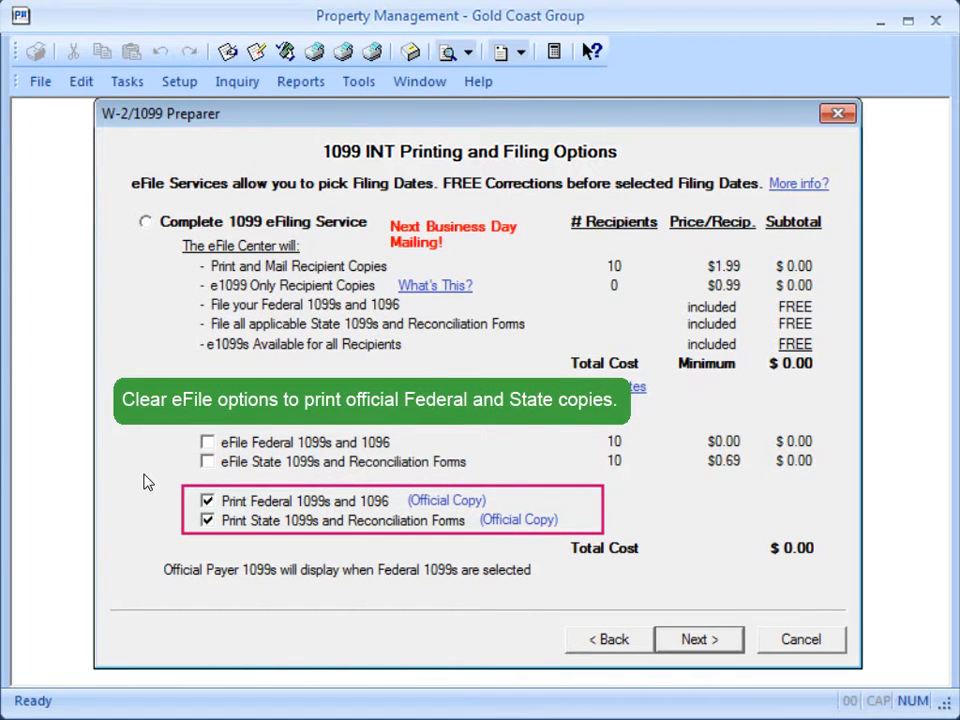
pyautogui.click(207, 463)
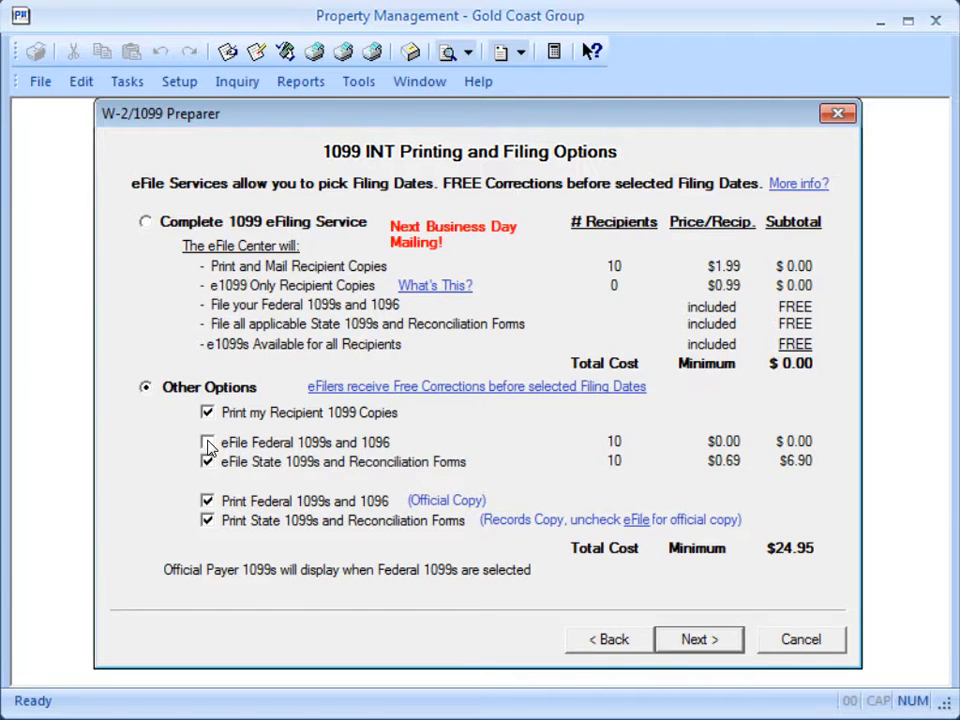
pyautogui.click(207, 442)
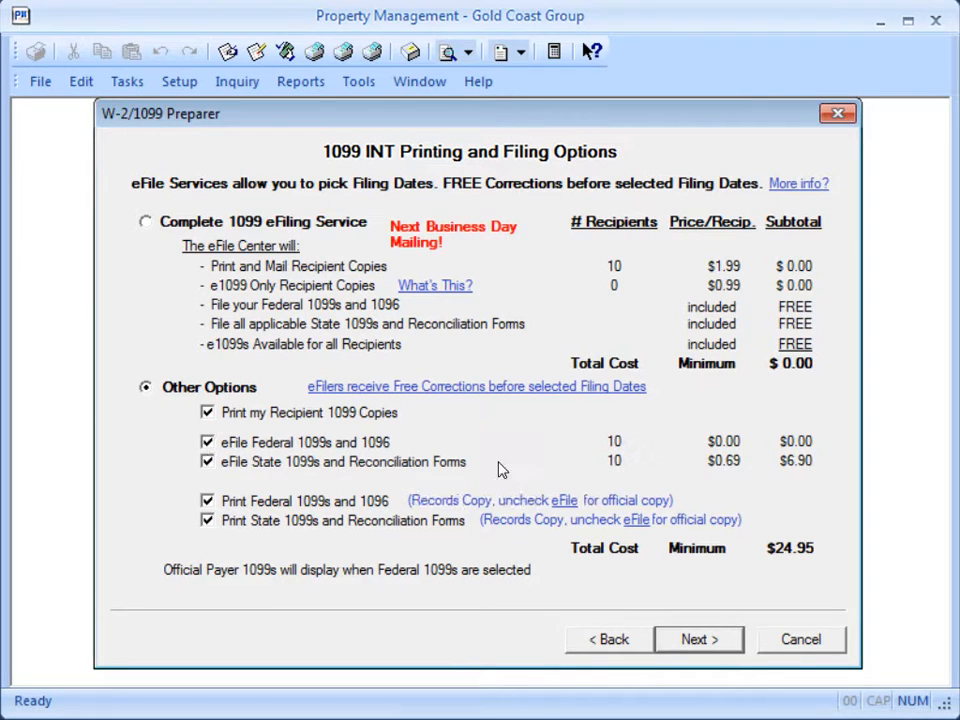
# Decline the Complete 1099 eFile Service, include divider sheets when printing, and continue past the data review to the forms
pyautogui.click(733, 645)
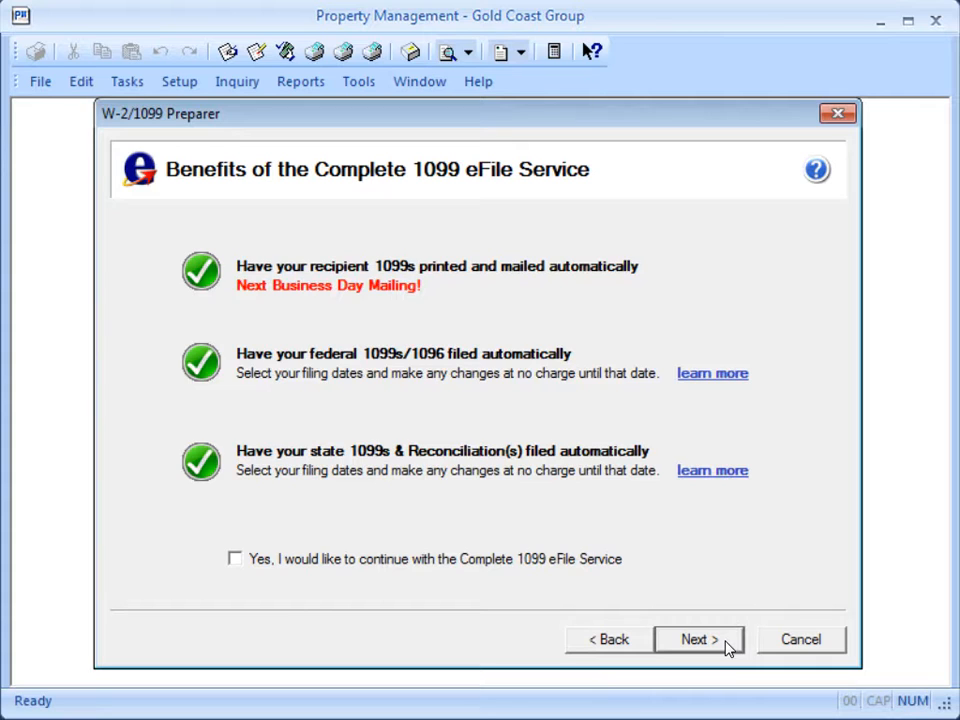
pyautogui.click(700, 640)
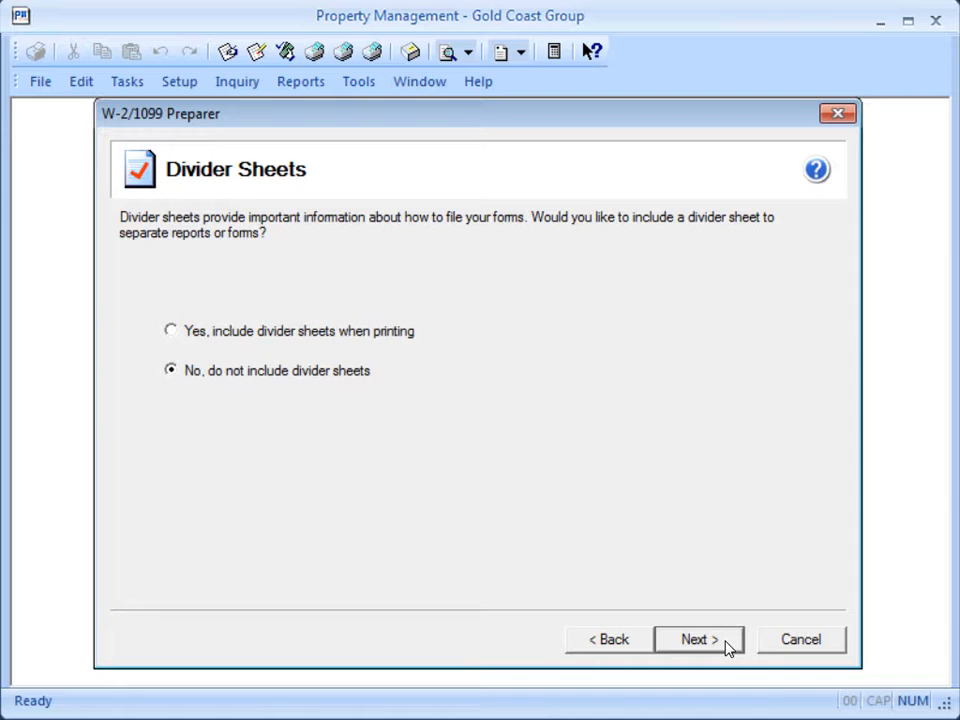
pyautogui.click(174, 336)
pyautogui.click(697, 640)
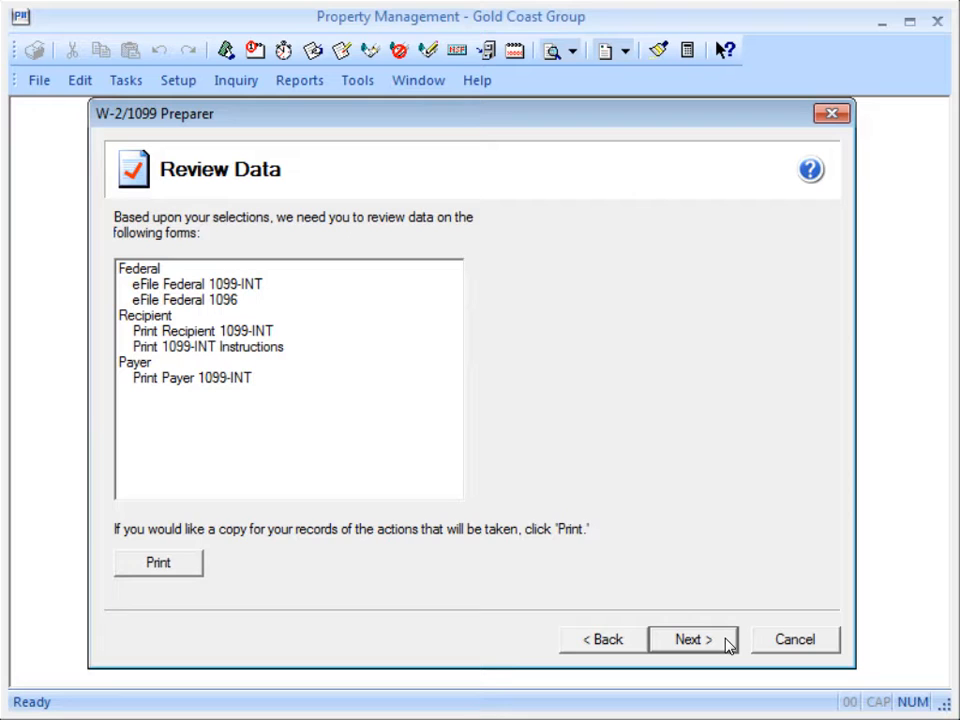
pyautogui.click(722, 646)
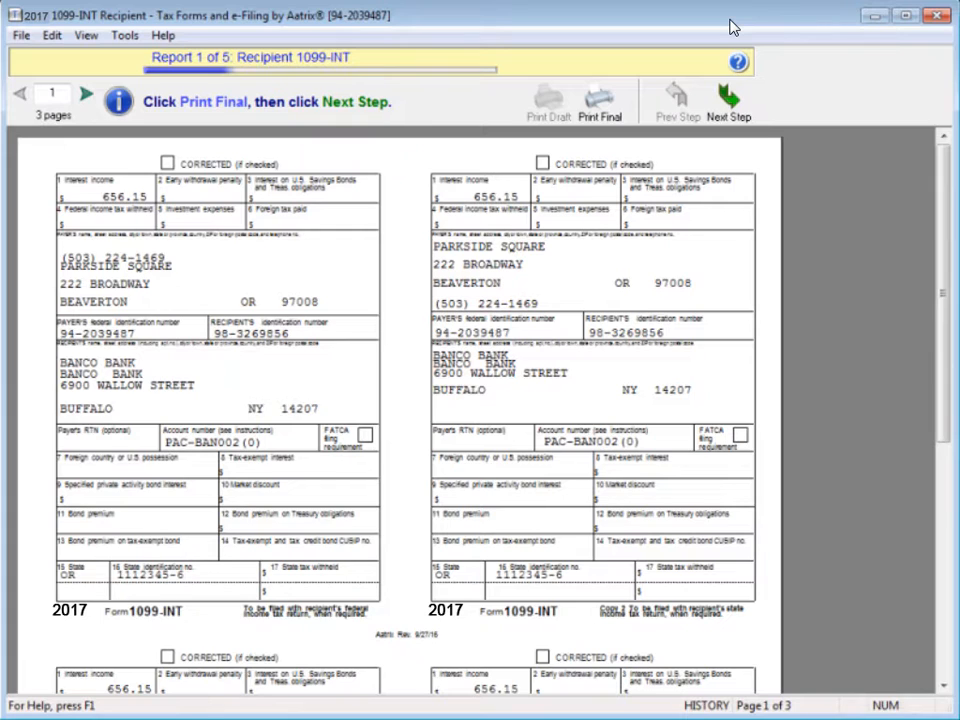
# Print the final recipient 1099-INT forms on 4 part perforated paper
pyautogui.click(593, 105)
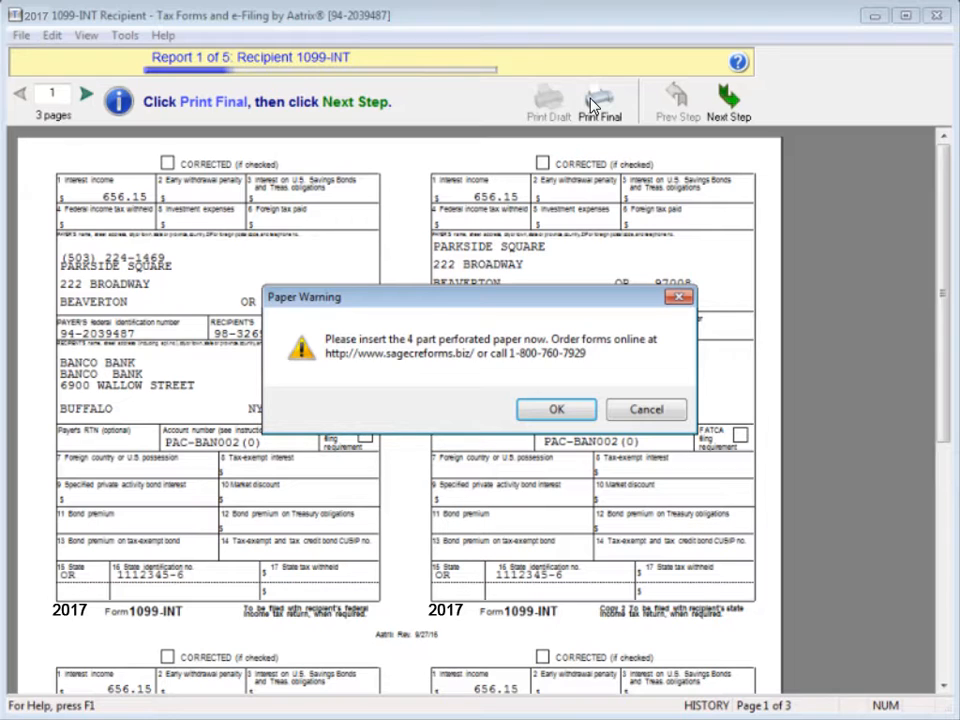
pyautogui.click(553, 408)
pyautogui.click(598, 549)
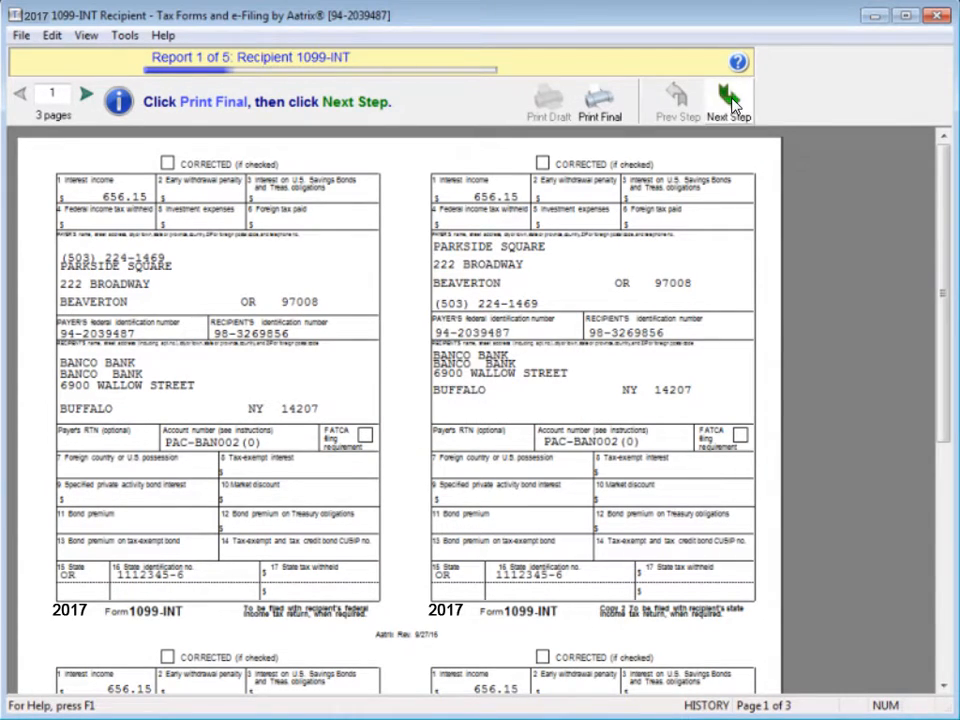
# Advance to the federal reports and print one copy each of the federal 1099-INT and the federal 1096
pyautogui.click(732, 100)
pyautogui.click(601, 100)
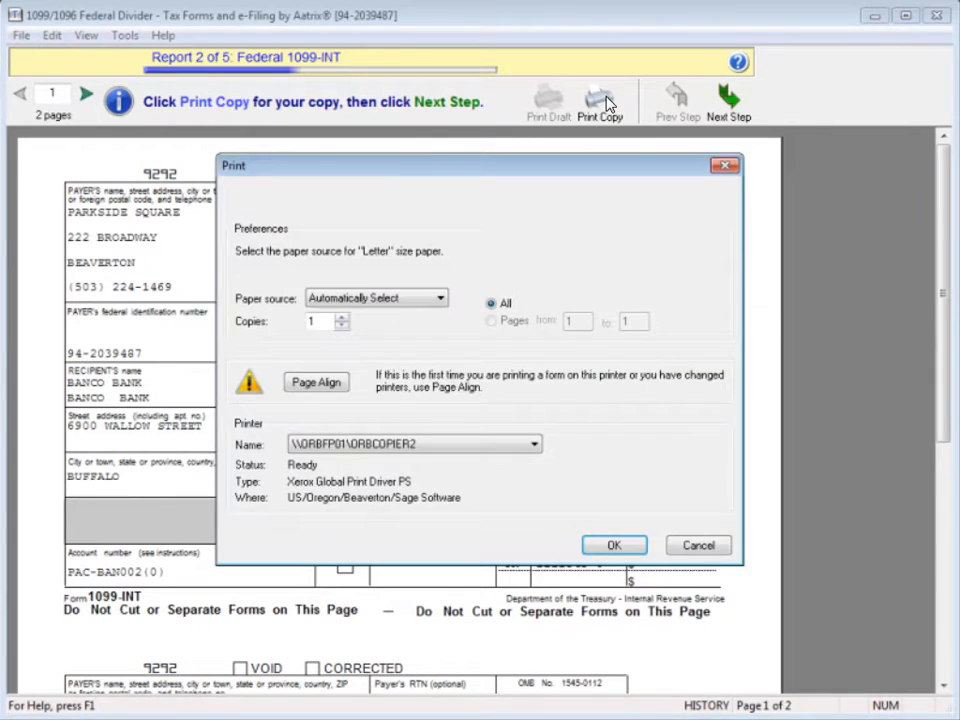
pyautogui.click(628, 545)
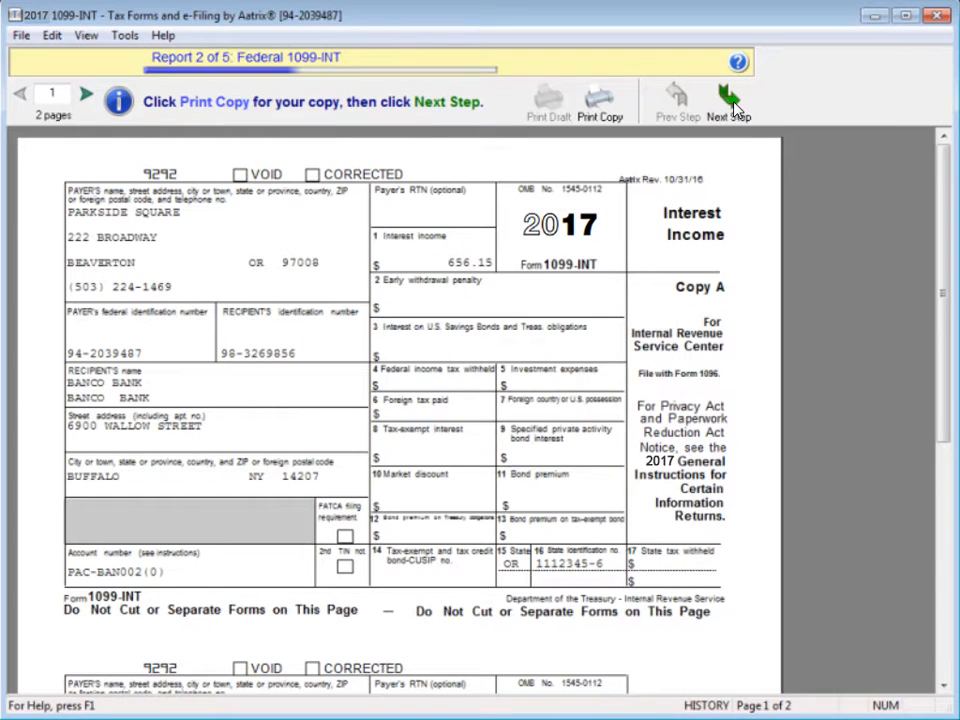
pyautogui.click(733, 107)
pyautogui.click(600, 104)
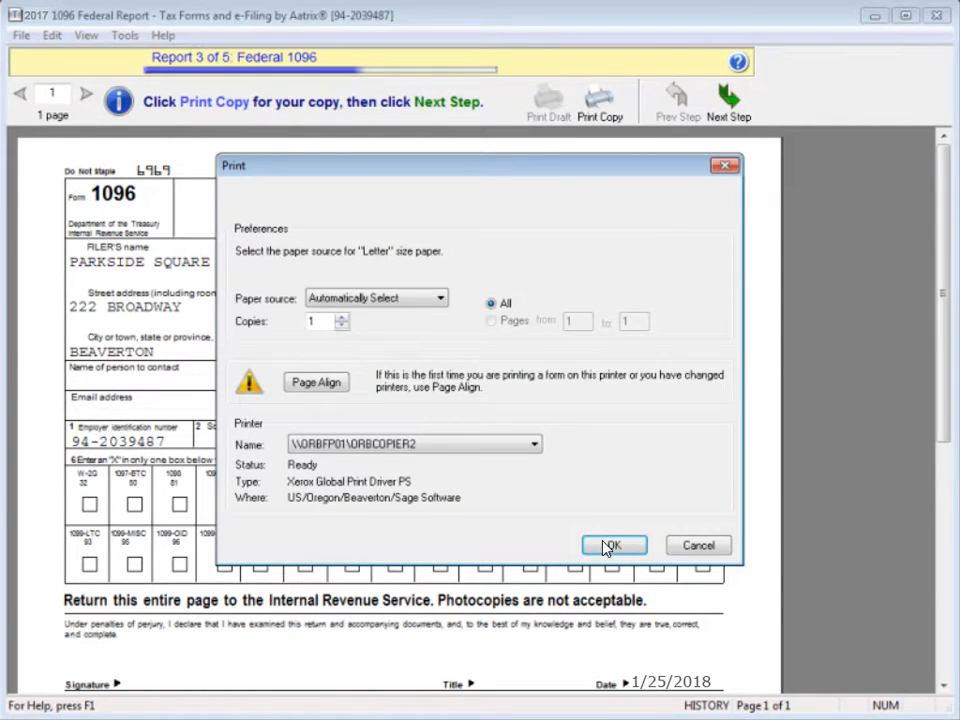
pyautogui.click(610, 545)
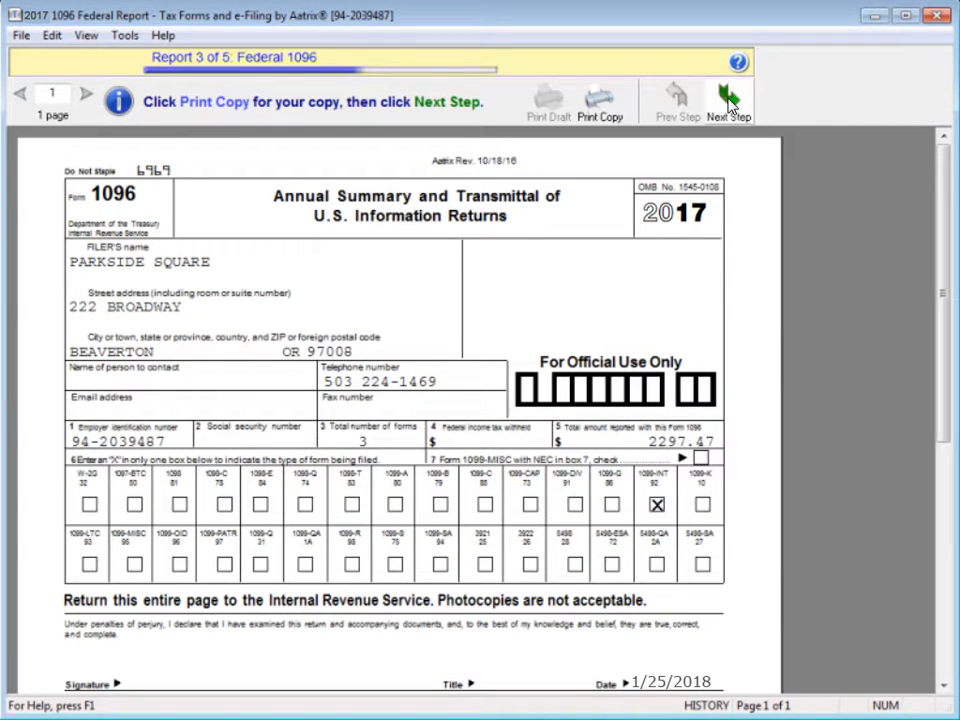
# Advance through the last two reports and print the final 1099-INT Instructions and Payer 1099-INT with their default print settings
pyautogui.click(731, 105)
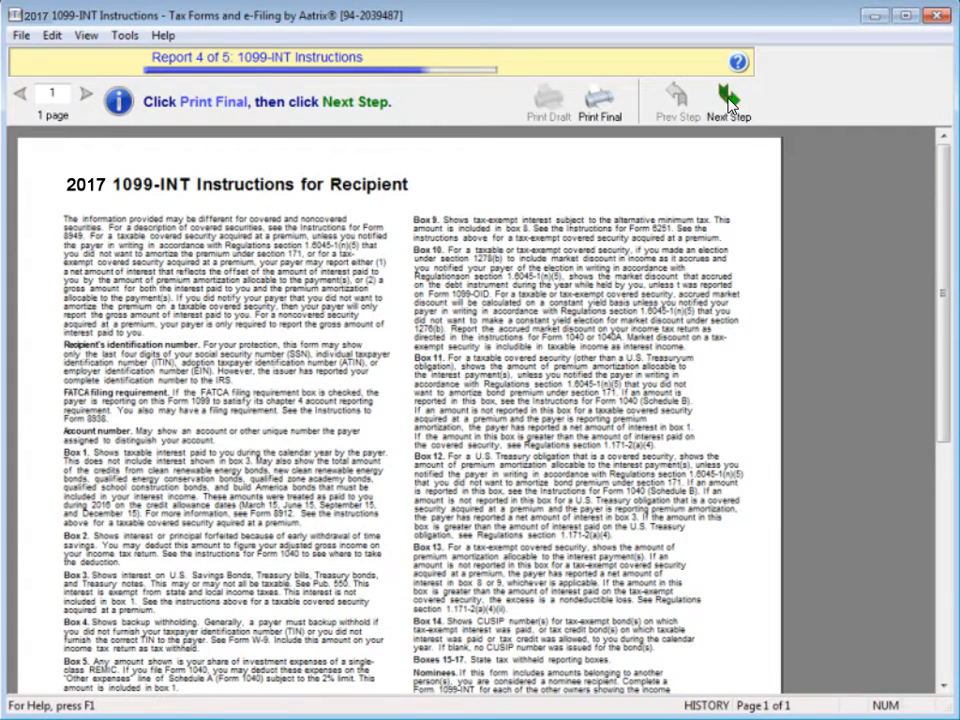
pyautogui.click(597, 107)
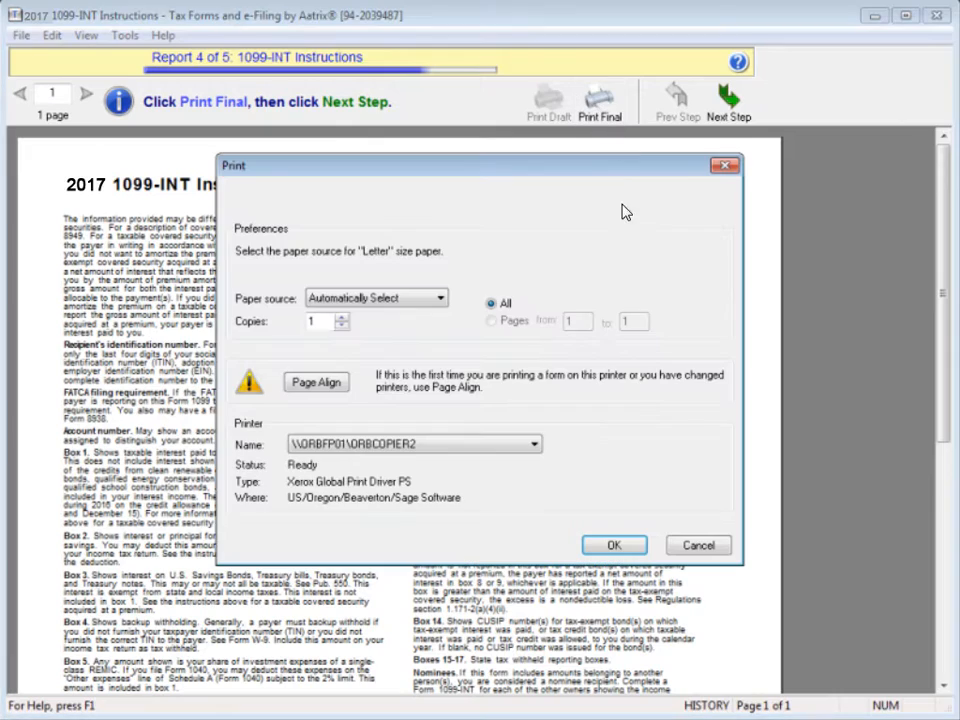
pyautogui.click(633, 548)
pyautogui.click(730, 110)
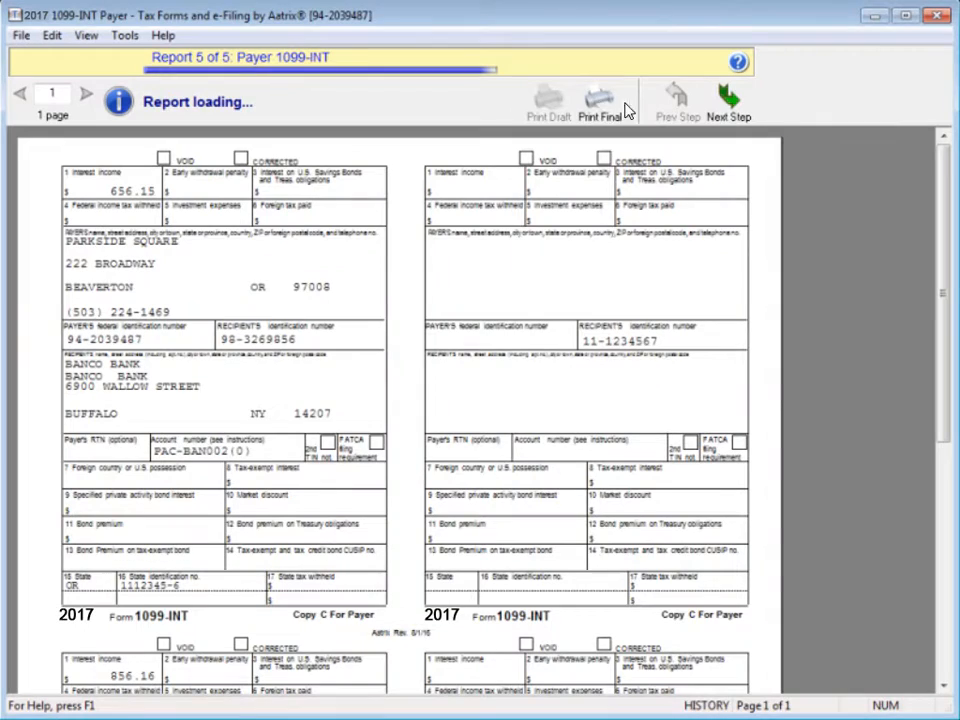
pyautogui.click(600, 107)
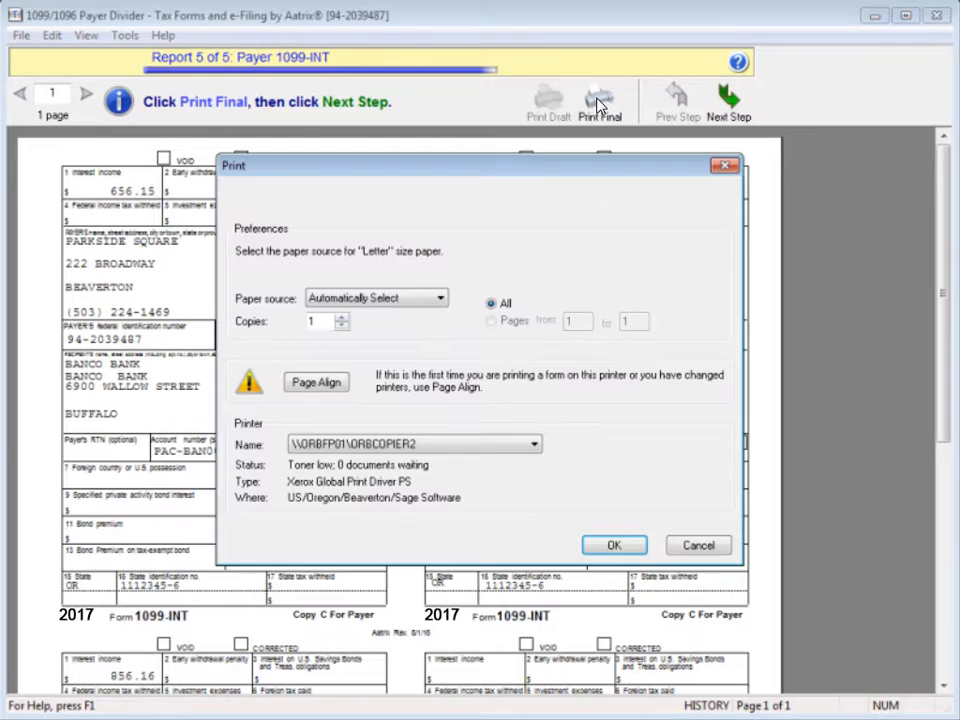
pyautogui.click(616, 548)
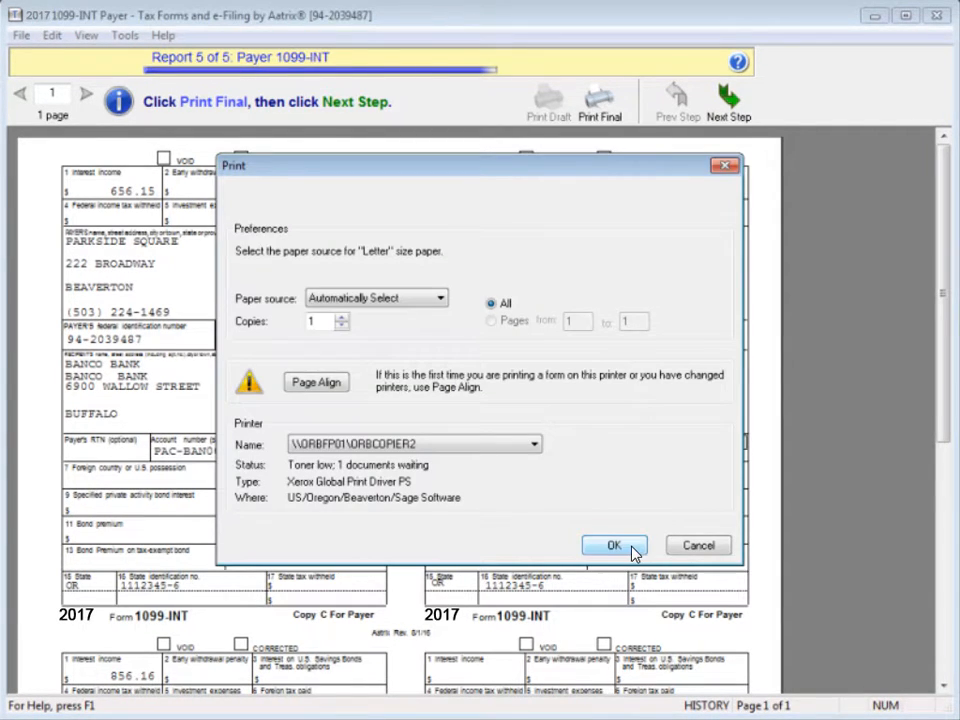
pyautogui.click(632, 551)
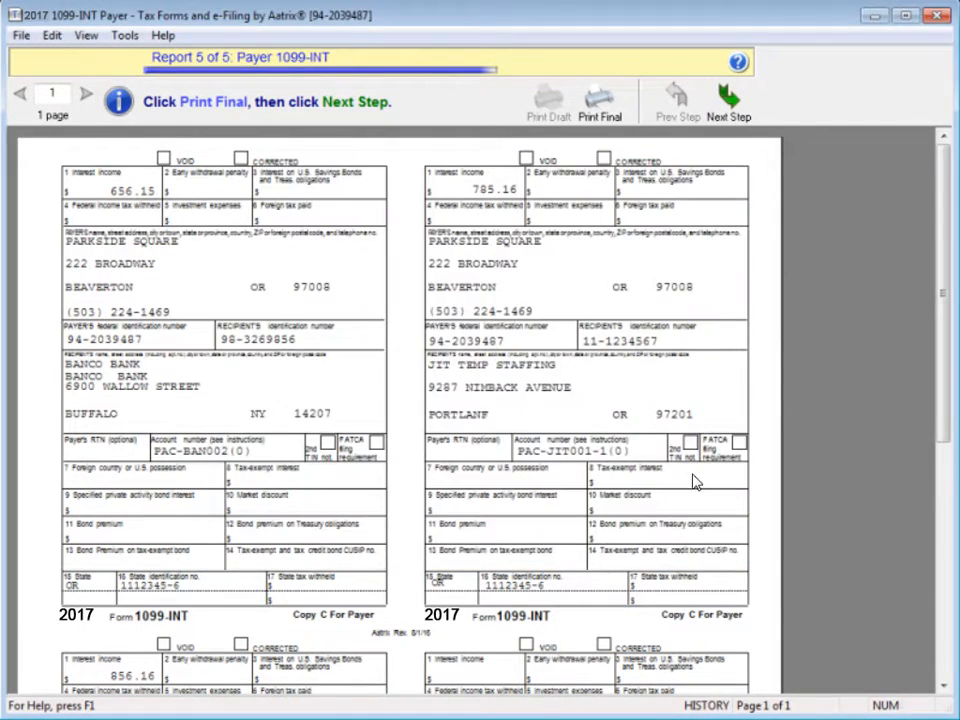
# Finish the report sequence, and close the 1099 history options and the saved report list
pyautogui.click(728, 98)
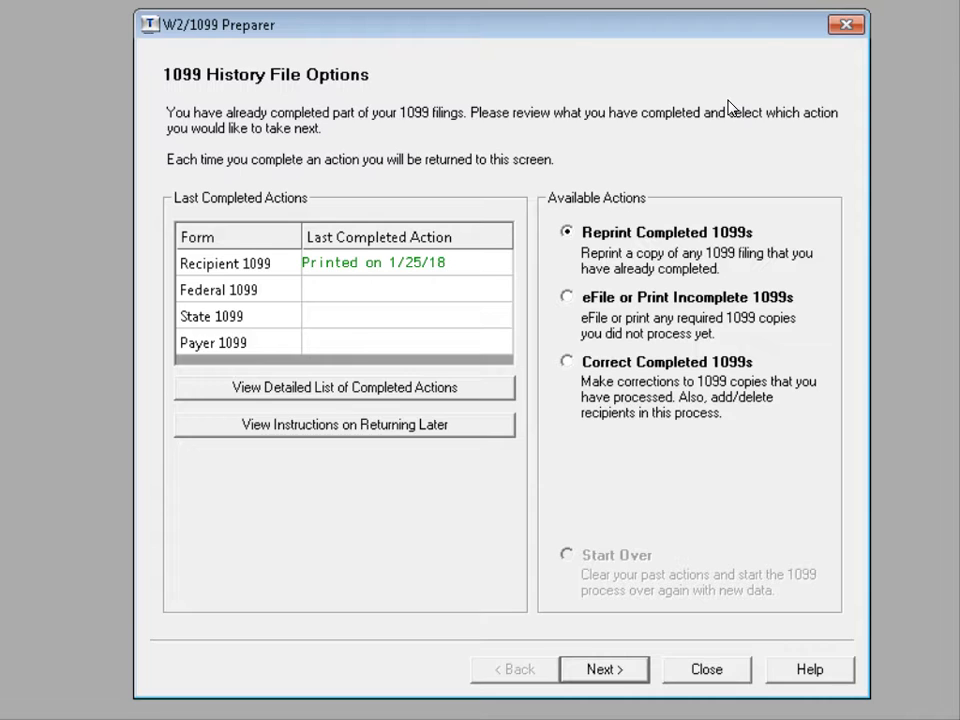
pyautogui.click(706, 670)
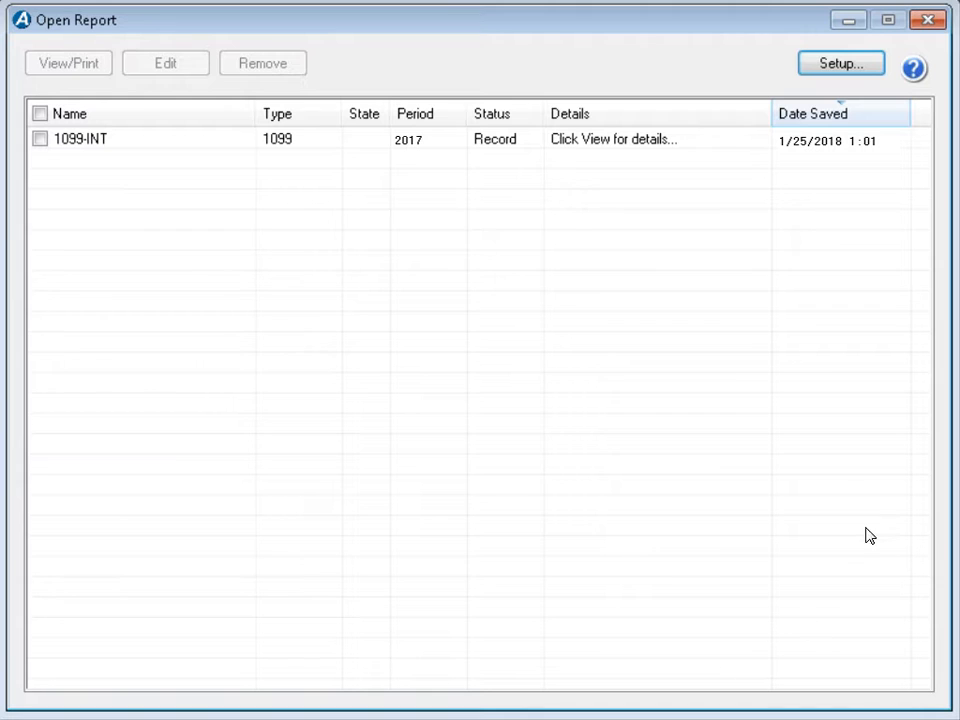
pyautogui.click(928, 21)
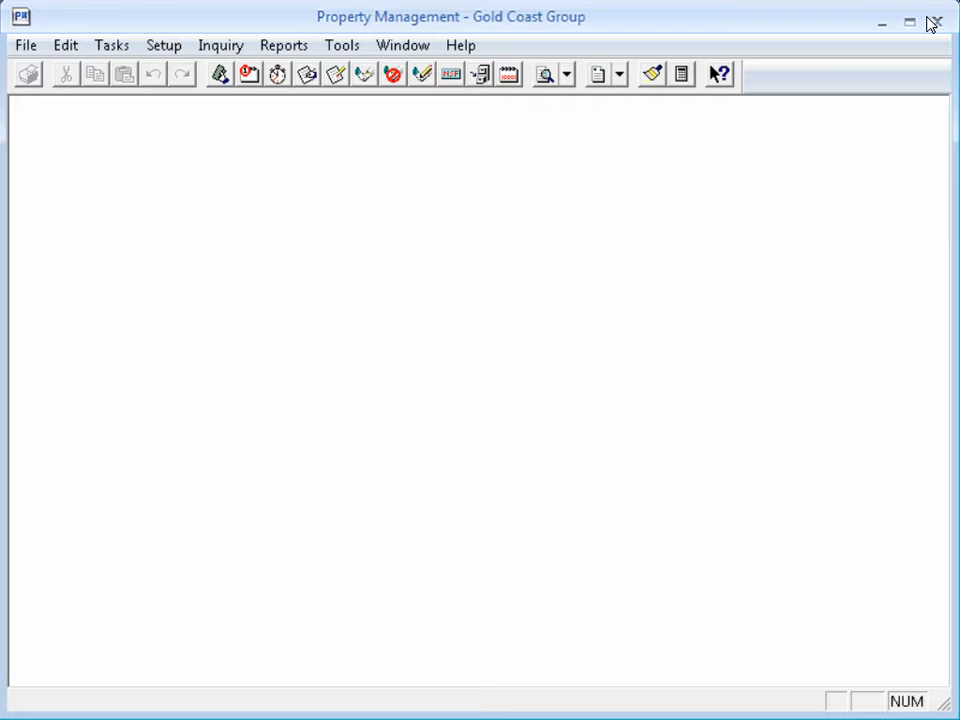
# Start eFile Form 1099 again and open the saved 1099-INT reports for the preselected Federal ID
pyautogui.click(100, 46)
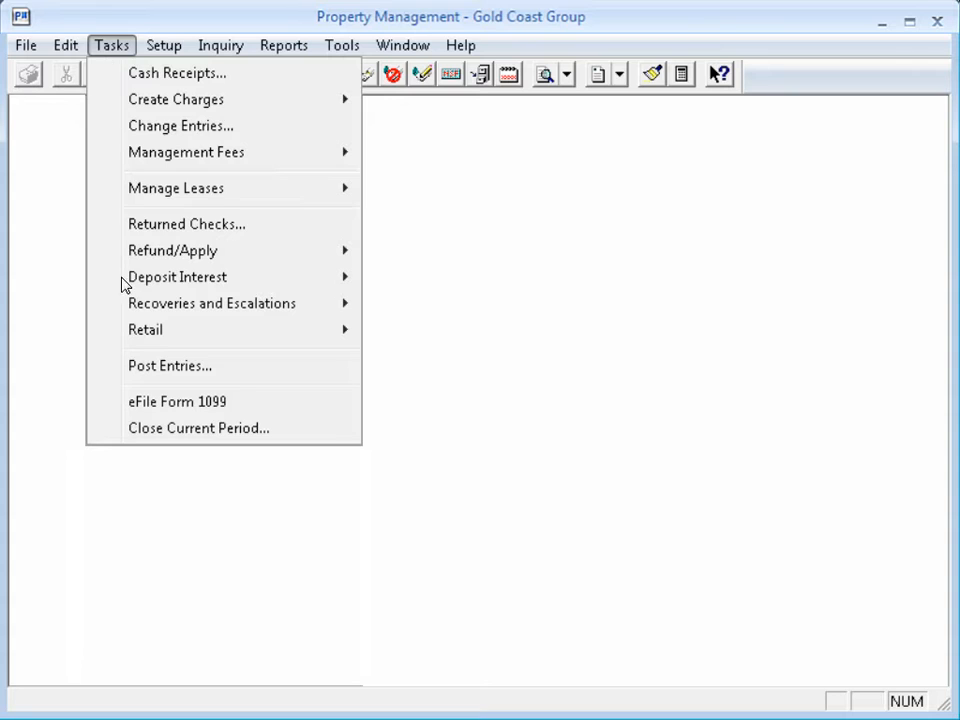
pyautogui.click(124, 405)
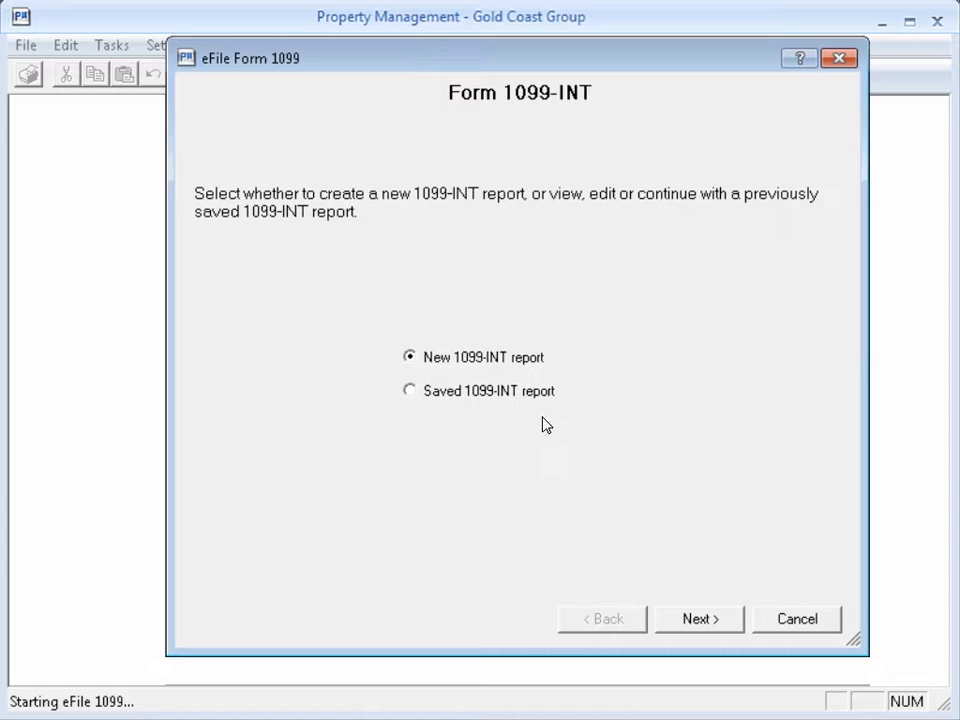
pyautogui.click(410, 391)
pyautogui.click(700, 619)
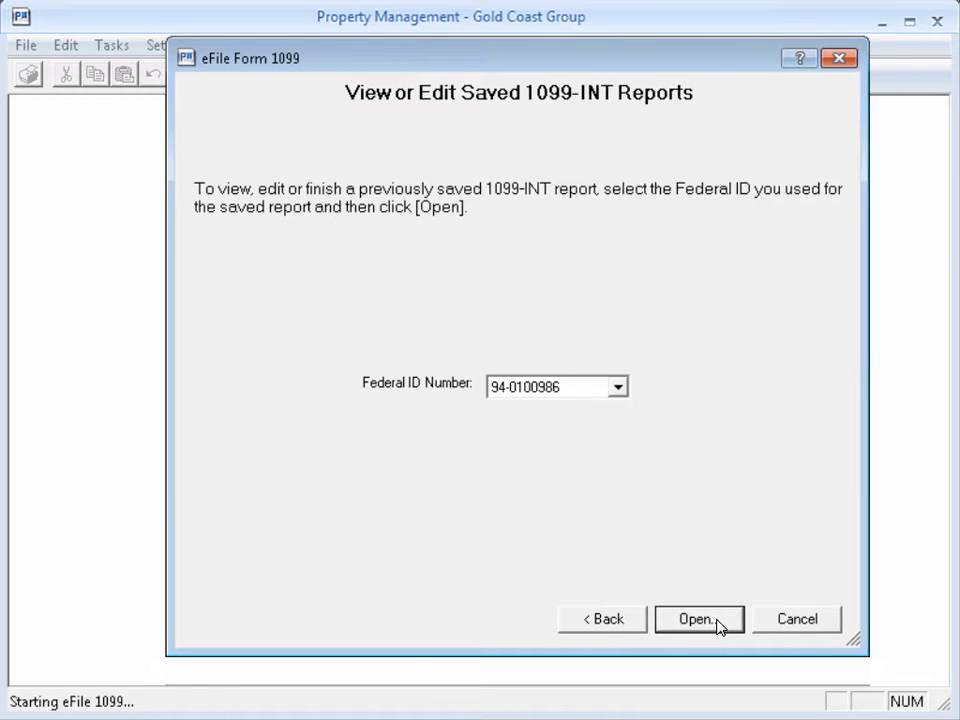
pyautogui.click(698, 619)
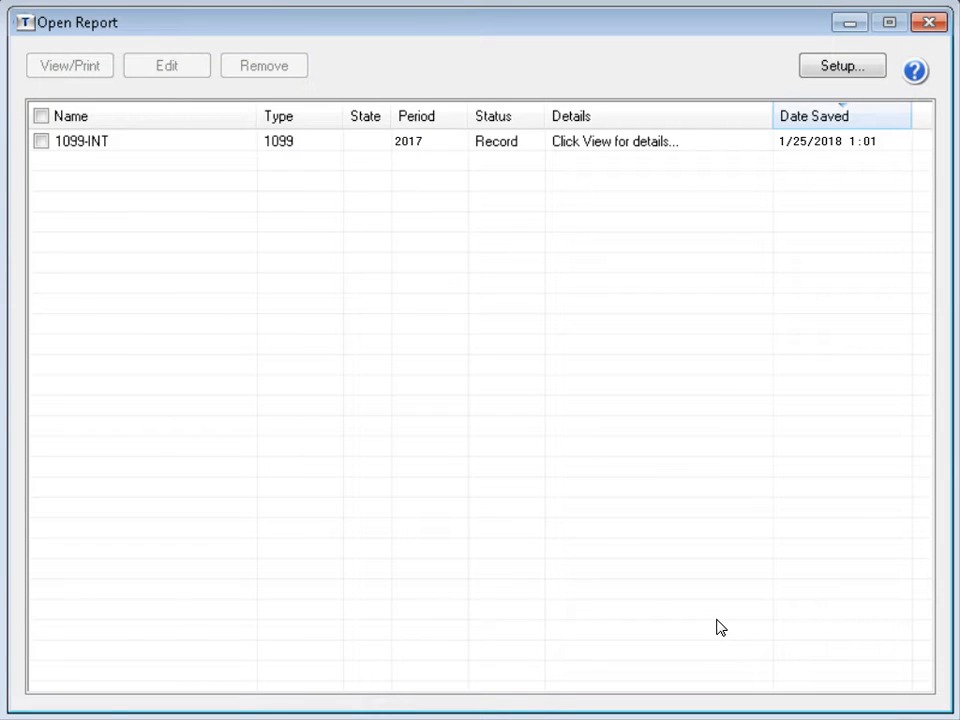
# View the past actions of the saved 2017 1099-INT report and check its history file options for editing
pyautogui.click(40, 141)
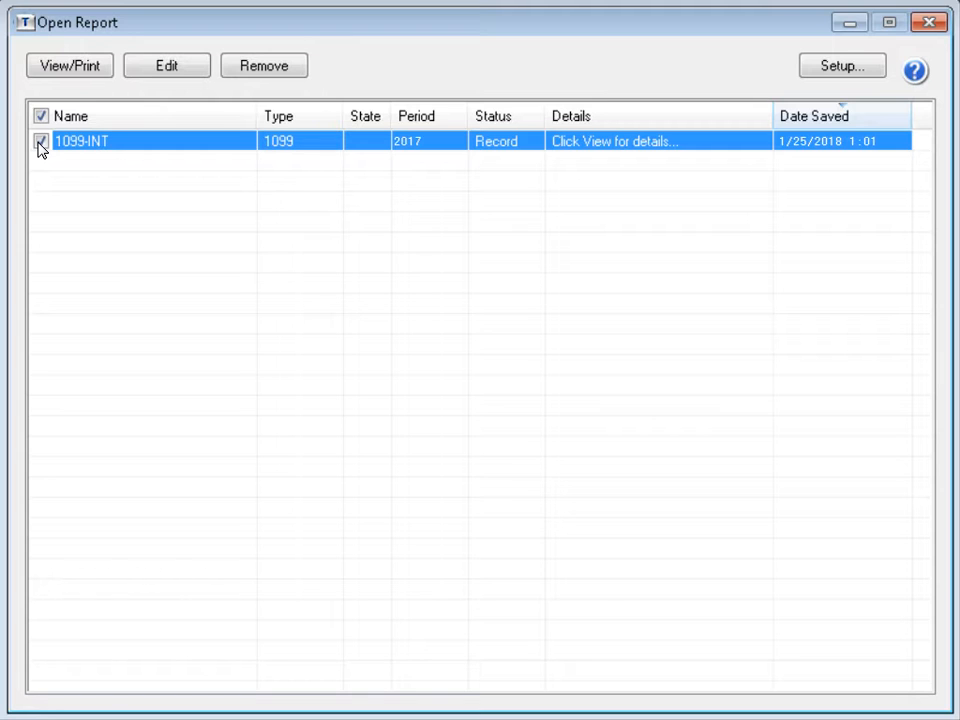
pyautogui.click(65, 74)
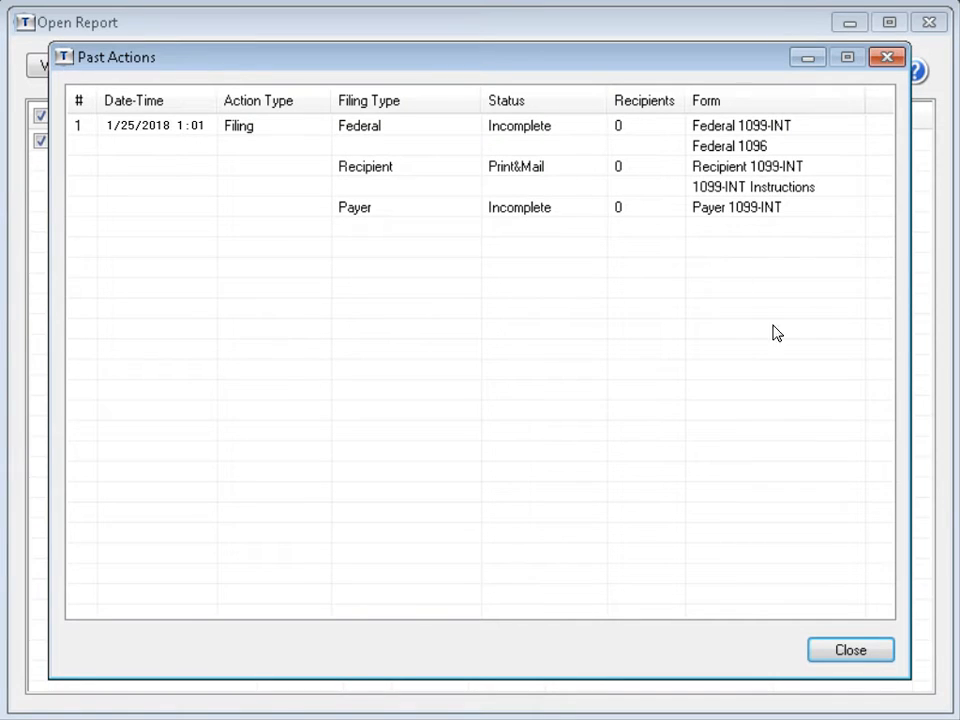
pyautogui.click(864, 650)
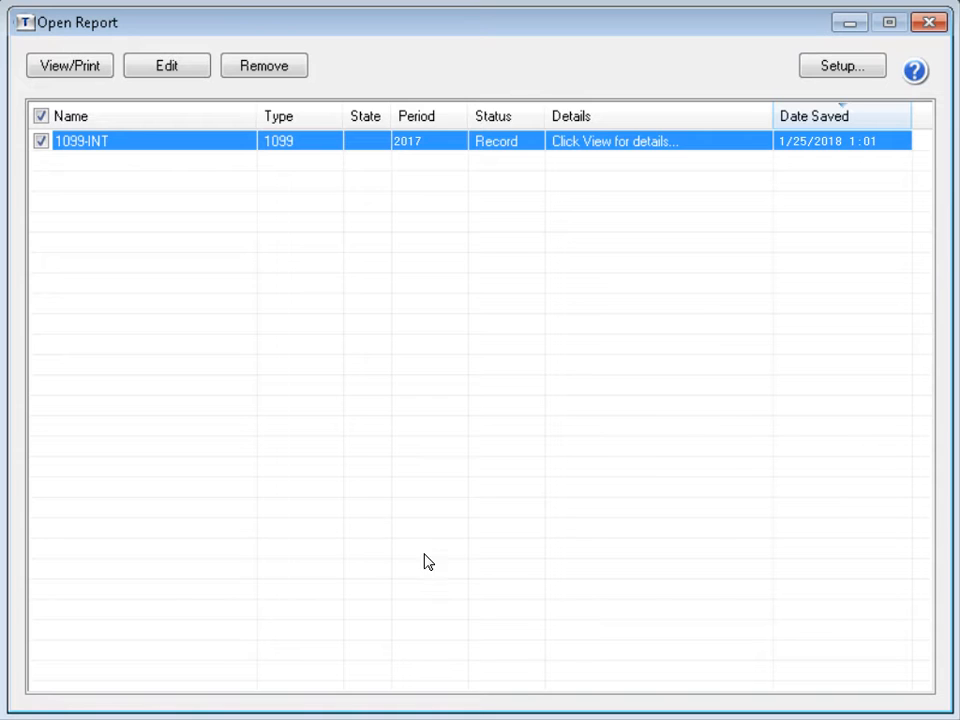
pyautogui.click(180, 72)
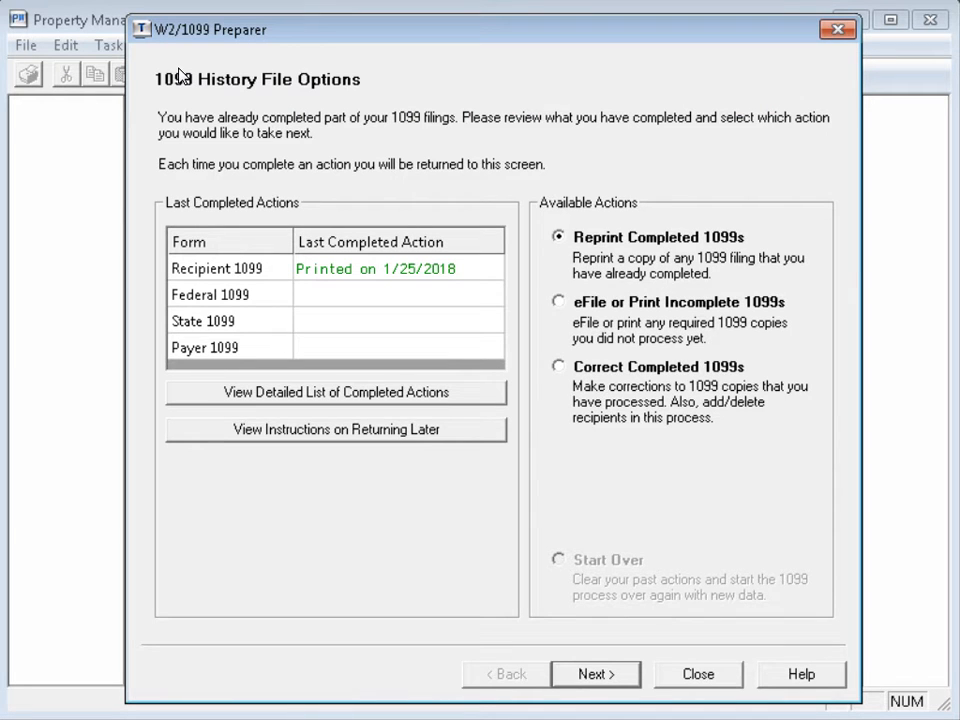
pyautogui.click(729, 680)
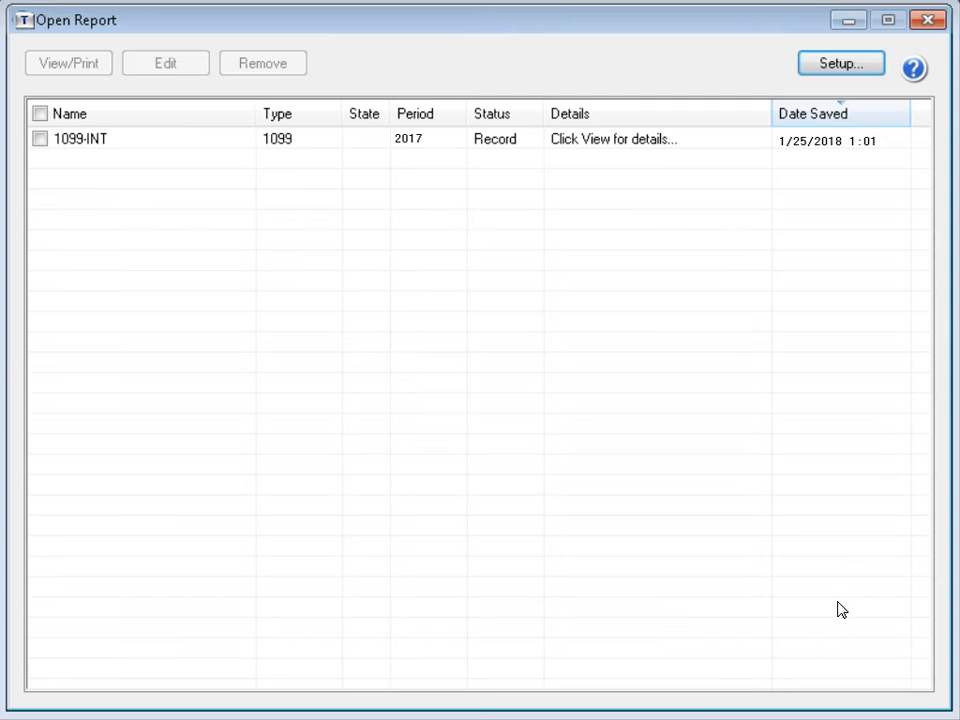